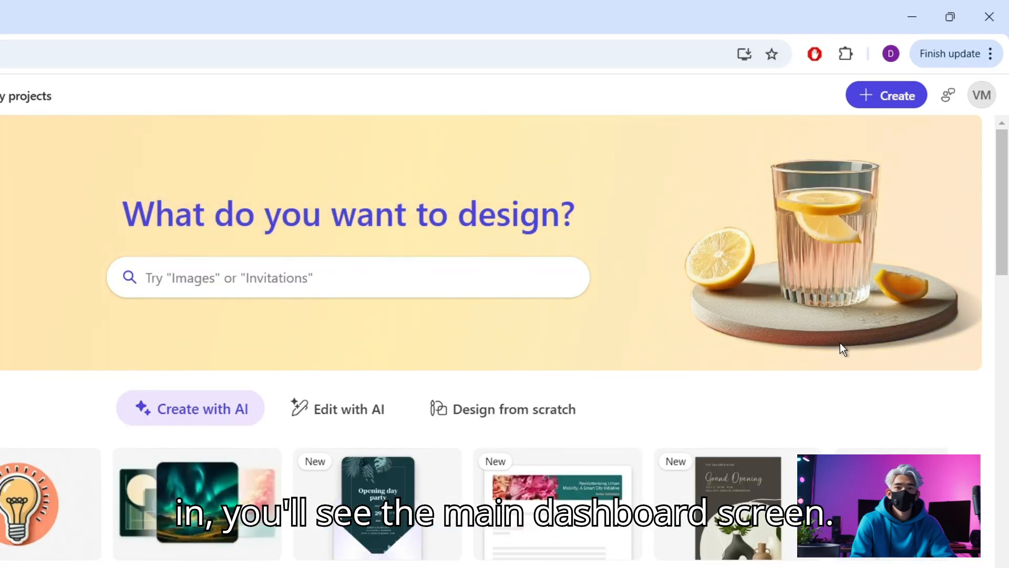
- Start creating AI images and describe a smart-looking man at a desk with a microphone and modern tech workstation, recording a YouTube tutorial
{"action": "left_click", "coordinate": [896, 98]}
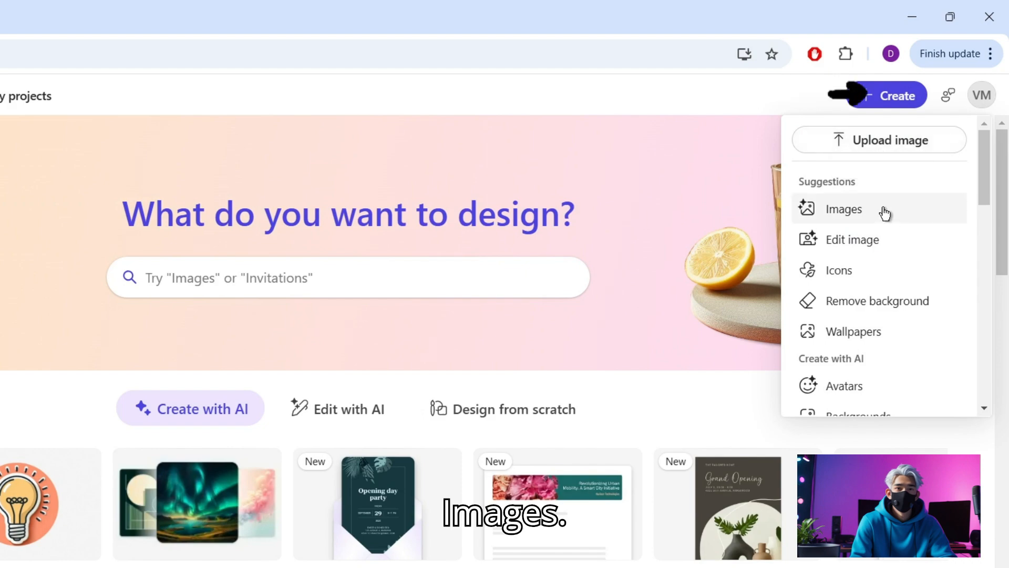
{"action": "left_click", "coordinate": [885, 212]}
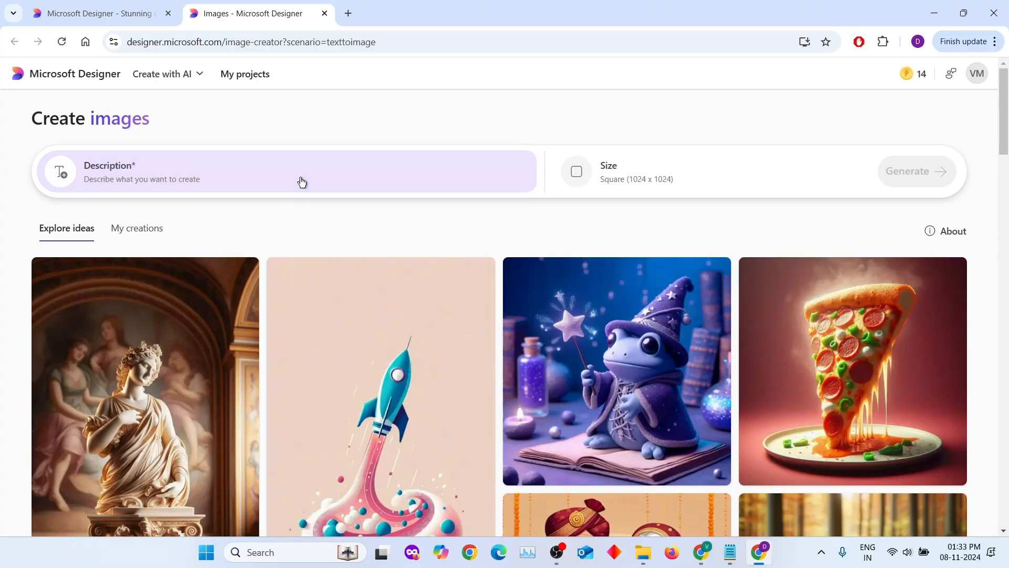
{"action": "left_click", "coordinate": [301, 181]}
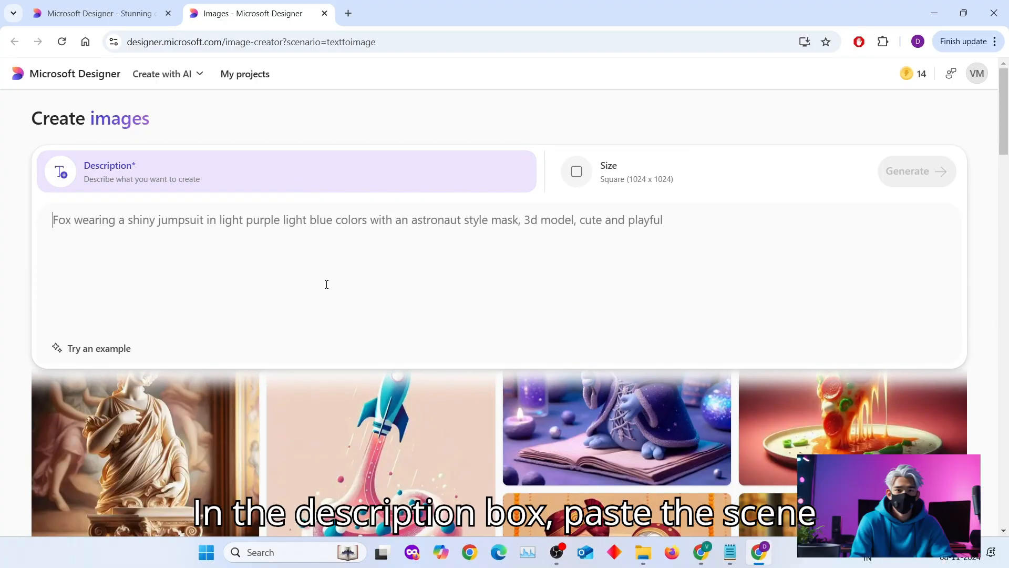
{"action": "type", "text": "Create a scene with a smart-looking man sitting at a desk, his hands resting on top of the table, looking directly at the viewers as if he’s speaking to them. A microphone is positioned in front of his mouth, and a modern tech workstation with multiple monitors and gadgets is visible behind him, giving the impression he's recording a tutorial for a YouTube channel."}
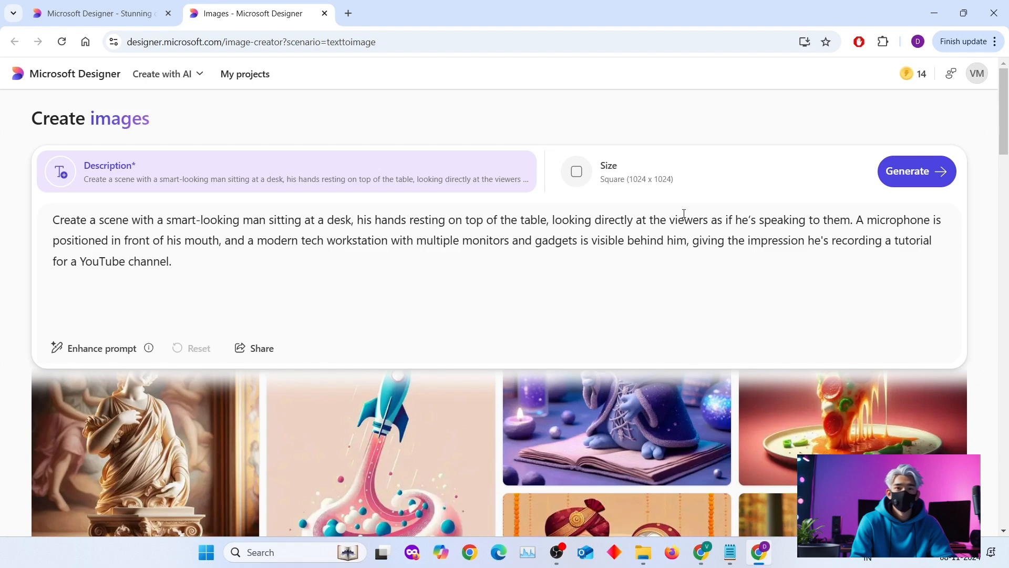
- Set the image size to Wide (1792 x 1024) and generate the images
{"action": "left_click", "coordinate": [663, 183]}
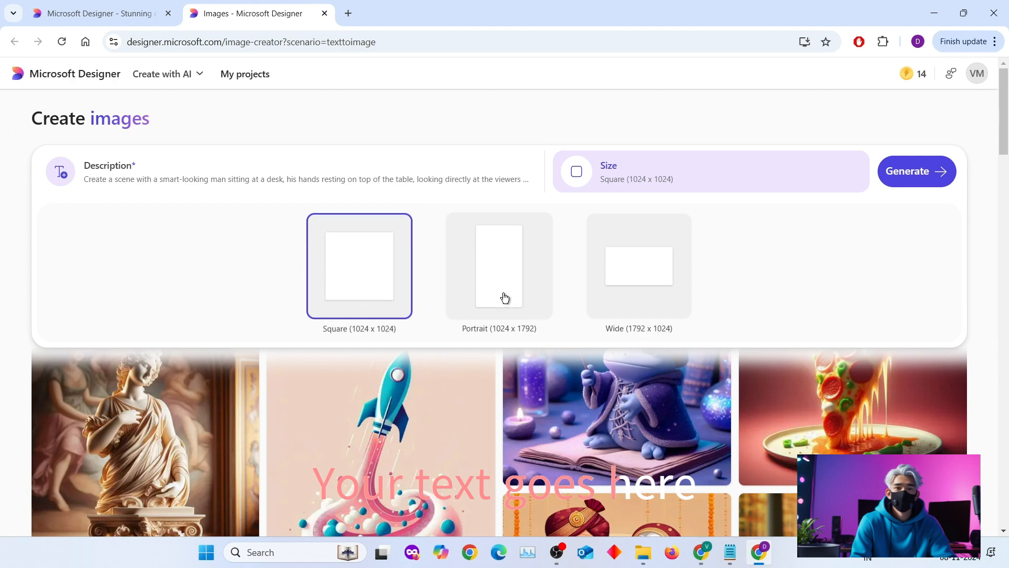
{"action": "left_click", "coordinate": [649, 273]}
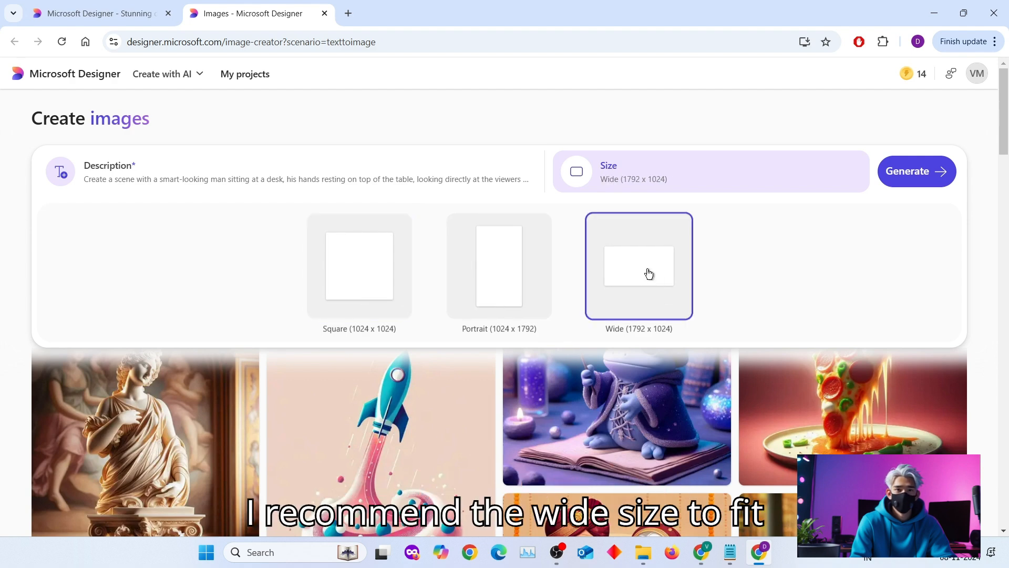
{"action": "left_click", "coordinate": [925, 185]}
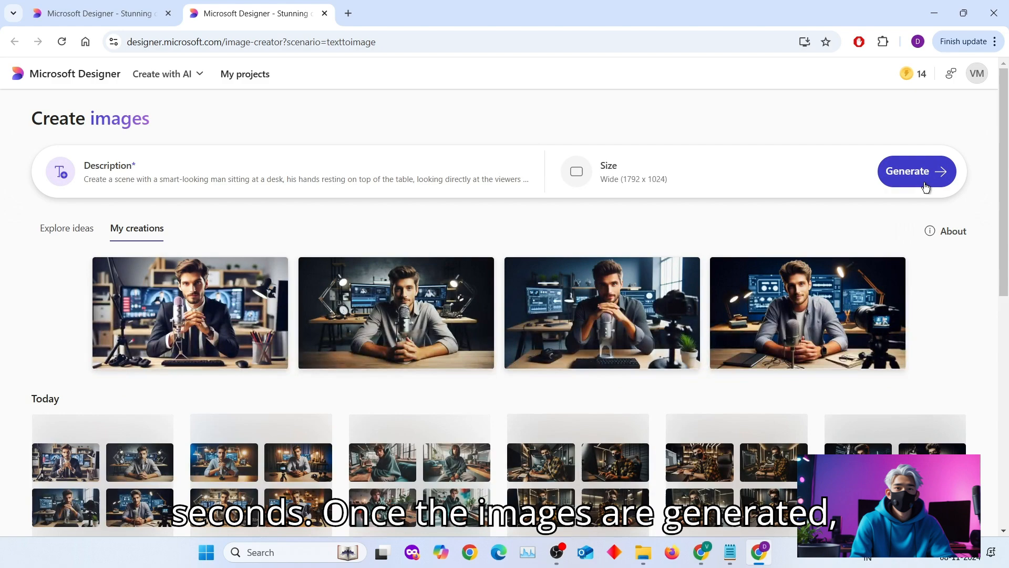
- Download all four generated images of the man at the desk, one after another
{"action": "left_click", "coordinate": [216, 321]}
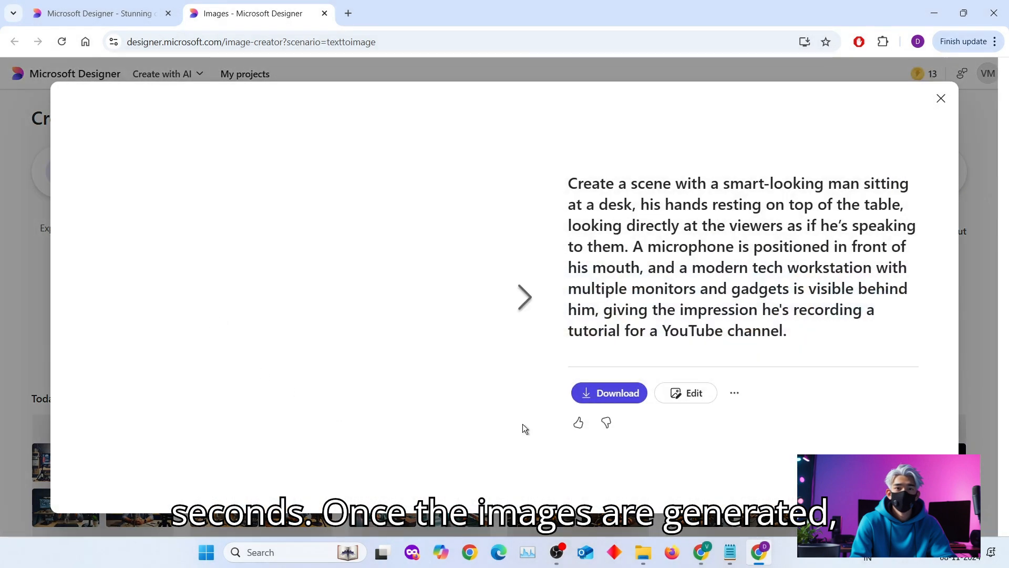
{"action": "left_click", "coordinate": [610, 393]}
{"action": "left_click", "coordinate": [626, 470]}
{"action": "left_click", "coordinate": [525, 298]}
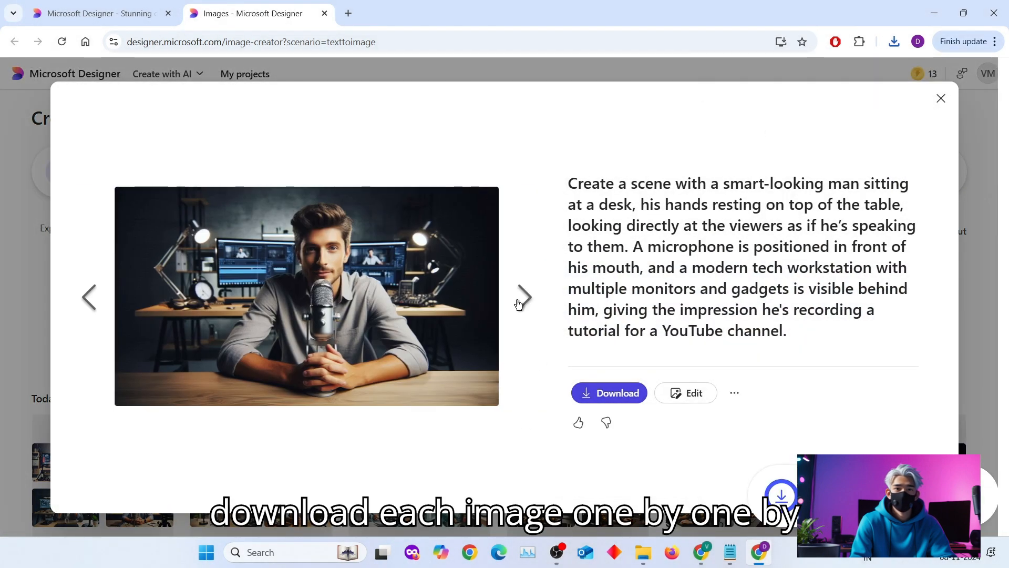
{"action": "left_click", "coordinate": [613, 399]}
{"action": "left_click", "coordinate": [618, 472]}
{"action": "left_click", "coordinate": [525, 298]}
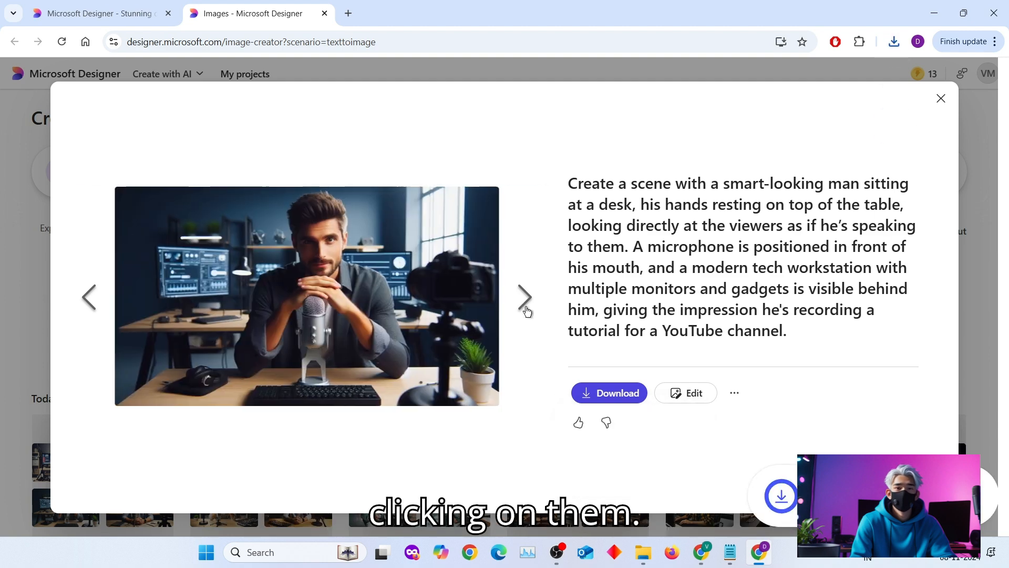
{"action": "left_click", "coordinate": [612, 395]}
{"action": "left_click", "coordinate": [633, 470]}
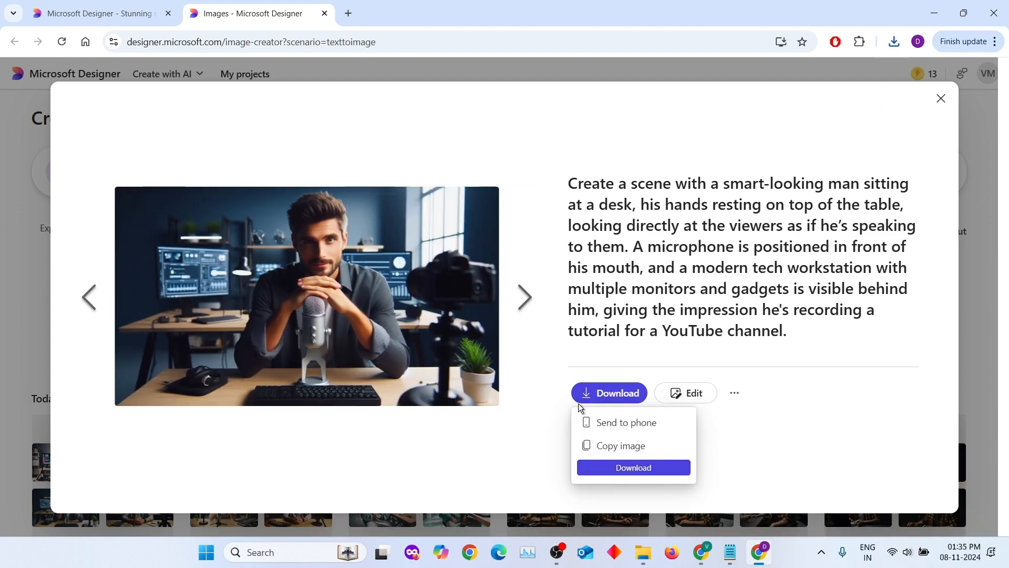
{"action": "left_click", "coordinate": [524, 298]}
{"action": "left_click", "coordinate": [630, 397]}
{"action": "left_click", "coordinate": [637, 465]}
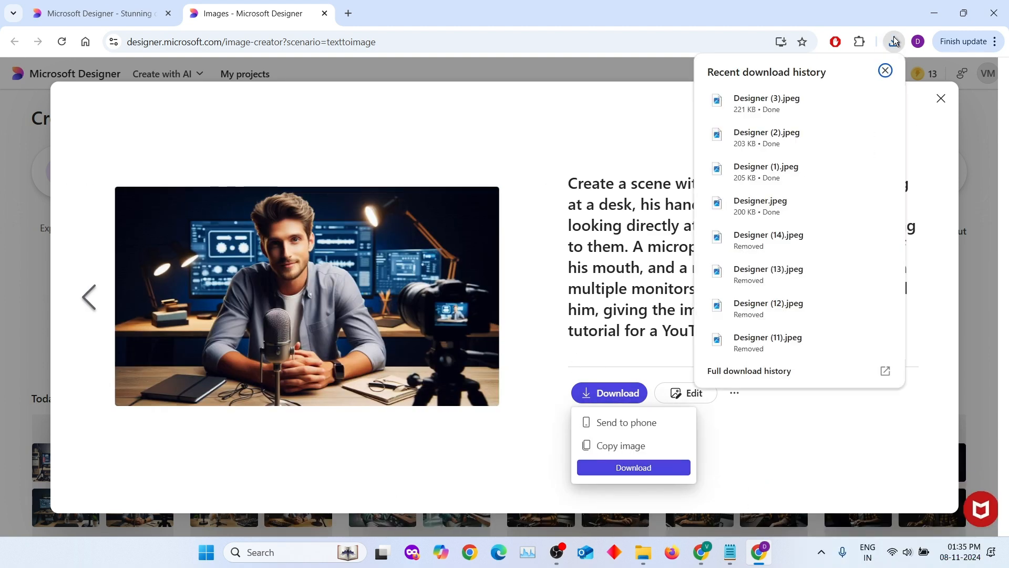
- Switch to the Downloads folder in File Explorer and view the downloaded Designer images one by one, enlarged
{"action": "left_click", "coordinate": [599, 487]}
{"action": "mouse_move", "coordinate": [626, 543]}
{"action": "left_click", "coordinate": [702, 474]}
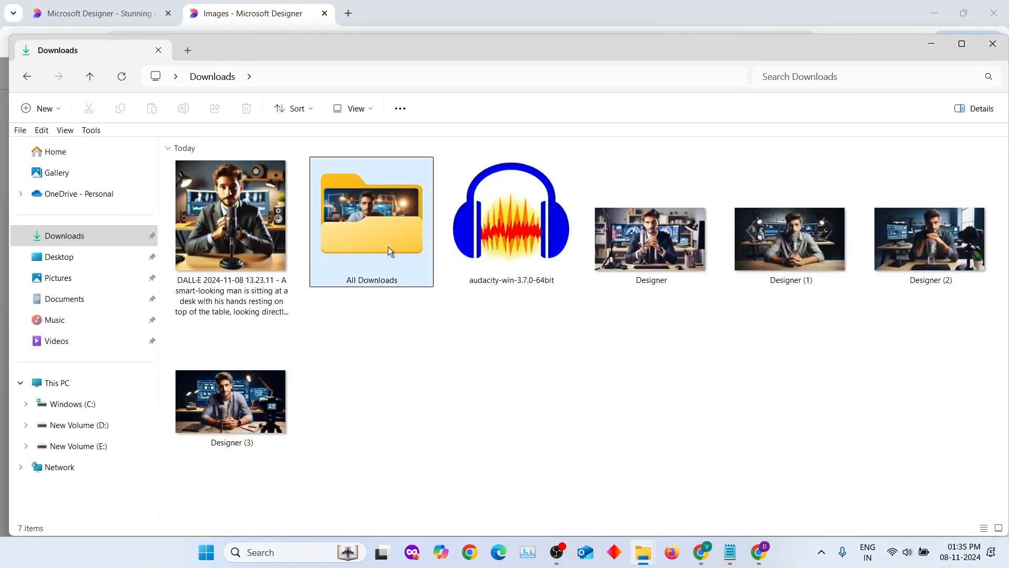
{"action": "double_click", "coordinate": [649, 258]}
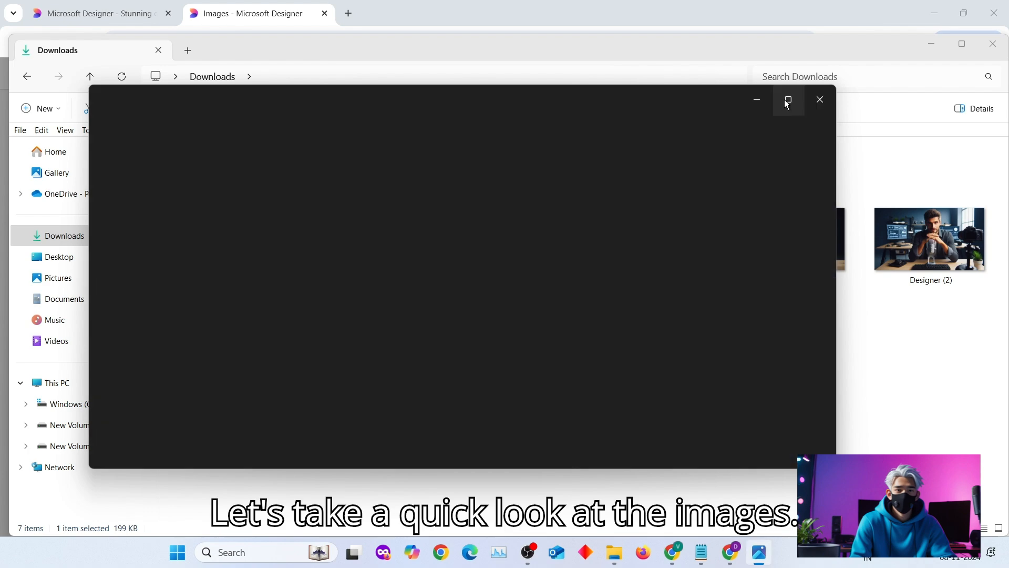
{"action": "key", "text": "Right"}
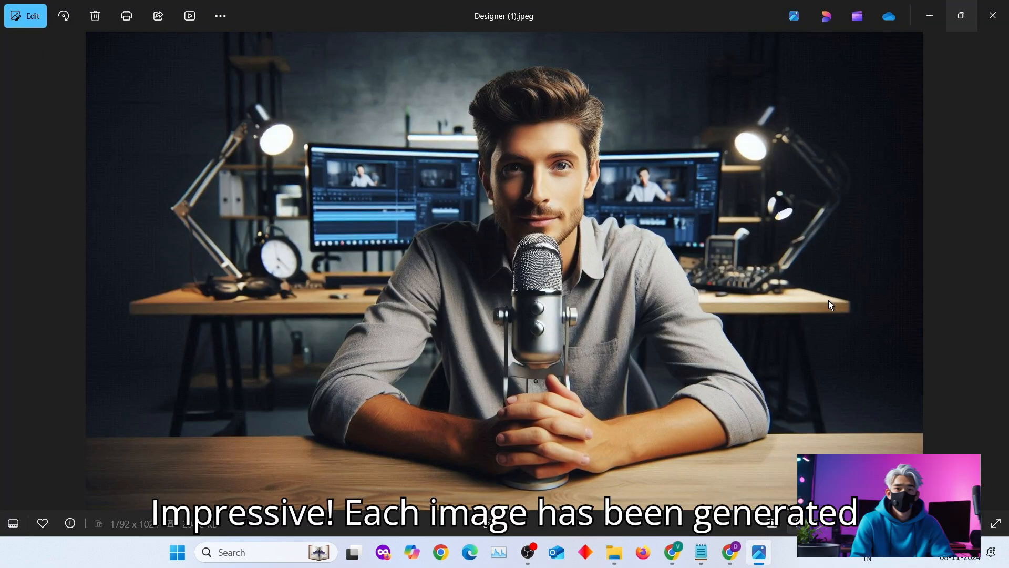
{"action": "key", "text": "Right"}
{"action": "key", "text": "Right"}
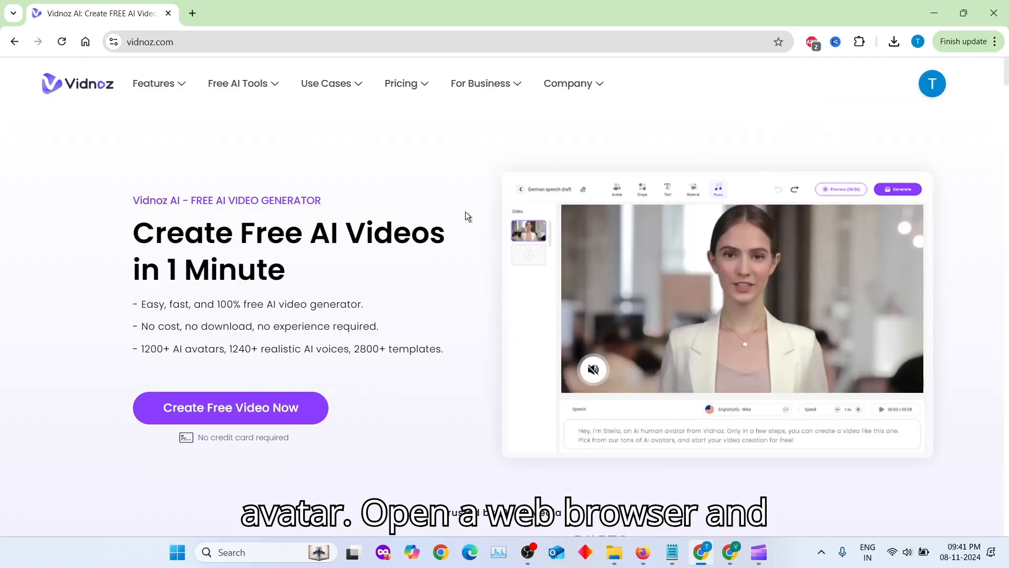
- Look through the Vidnoz home page to see what the AI video generator offers
{"action": "scroll", "coordinate": [386, 370], "scroll_direction": "down", "scroll_amount": 2}
{"action": "scroll", "coordinate": [386, 371], "scroll_direction": "down", "scroll_amount": 2}
{"action": "scroll", "coordinate": [387, 371], "scroll_direction": "up", "scroll_amount": 3}
{"action": "scroll", "coordinate": [385, 370], "scroll_direction": "down", "scroll_amount": 5}
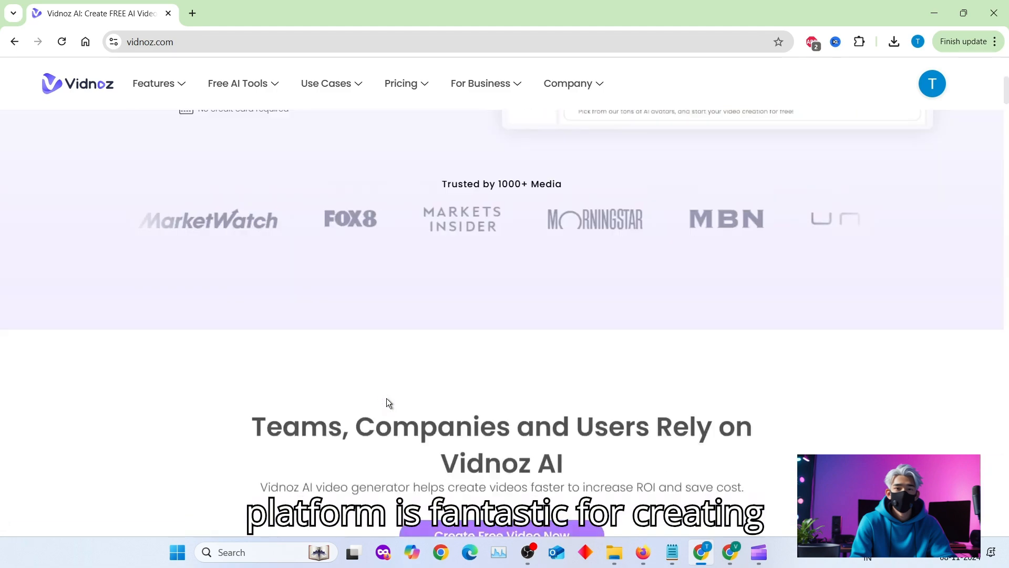
{"action": "scroll", "coordinate": [467, 371], "scroll_direction": "down", "scroll_amount": 12}
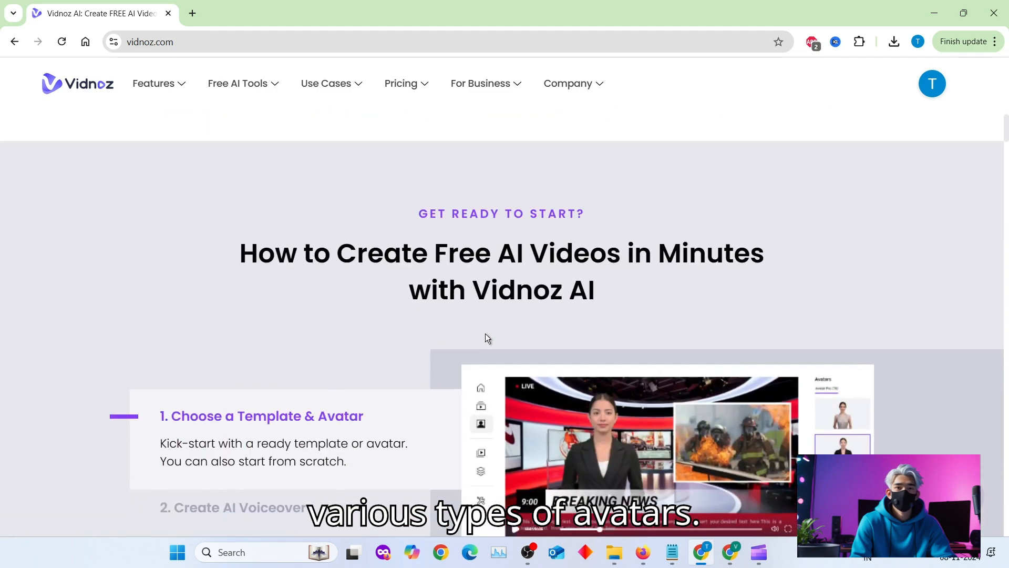
{"action": "scroll", "coordinate": [485, 333], "scroll_direction": "down", "scroll_amount": 9}
{"action": "left_click_drag", "start_coordinate": [1007, 160], "coordinate": [1006, 67]}
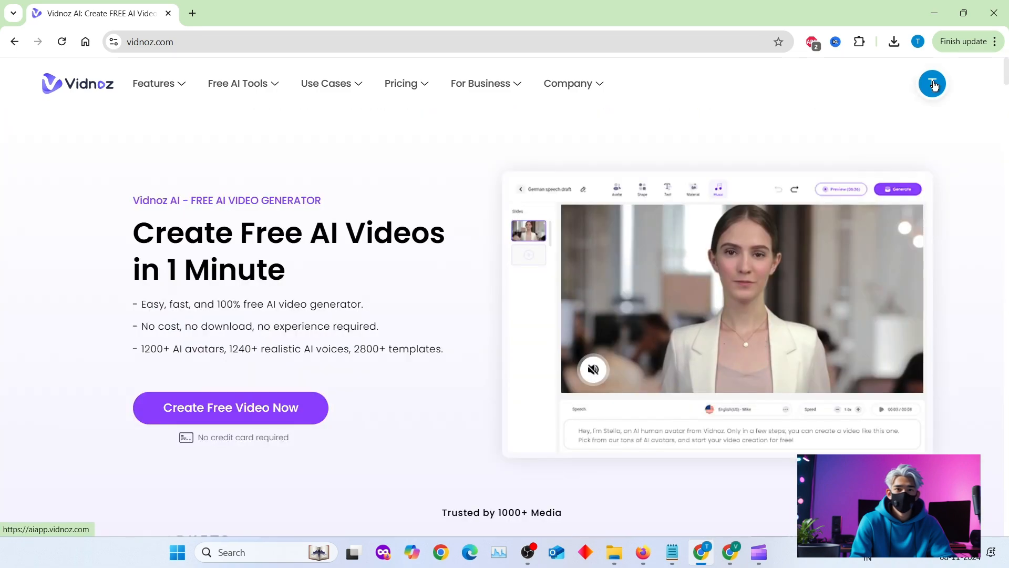
- Open the Vidnoz AI dashboard from the home page and look over its templates, AI avatars, talking photos and recent videos
{"action": "left_click", "coordinate": [934, 84]}
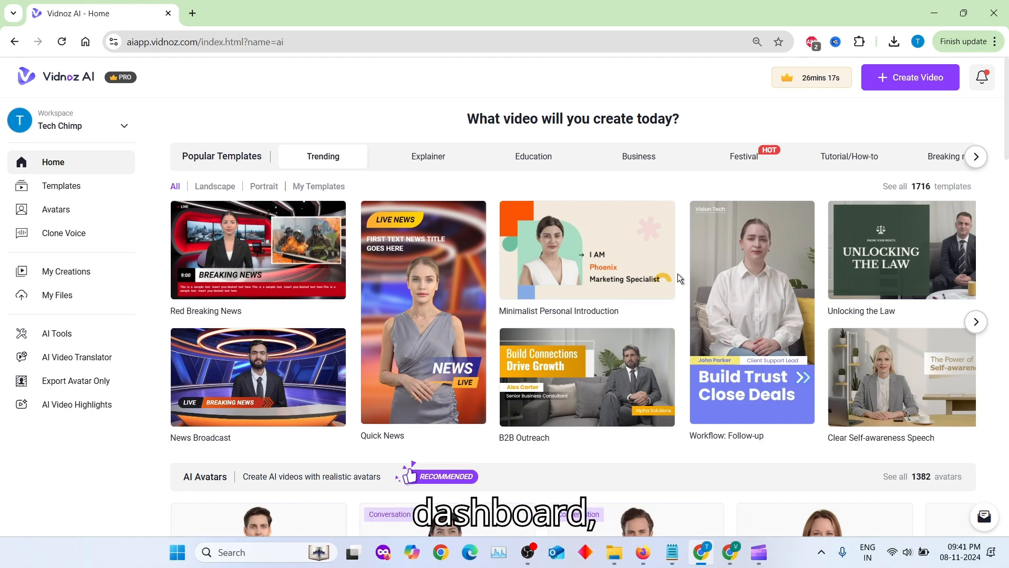
{"action": "mouse_move", "coordinate": [794, 385]}
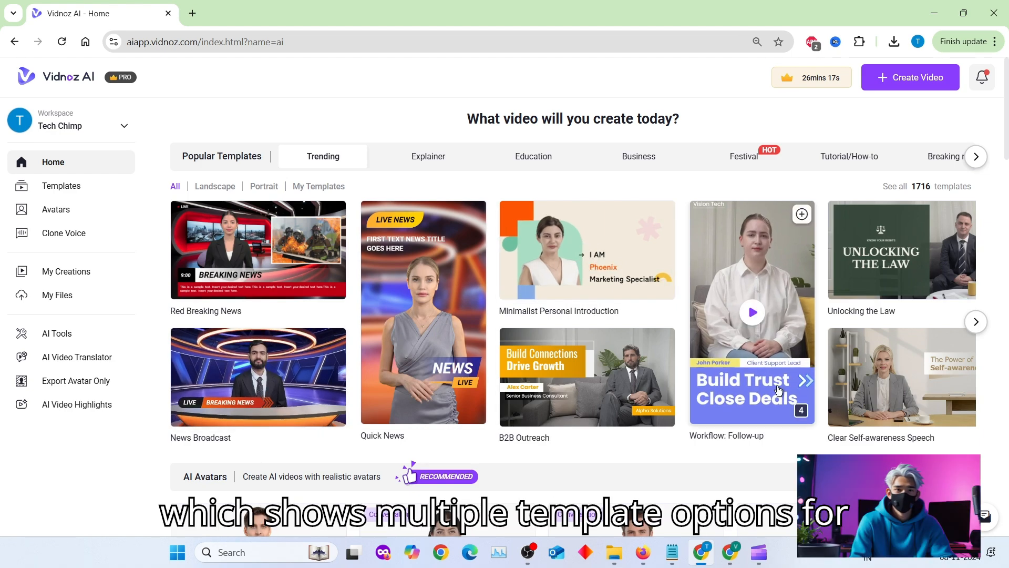
{"action": "scroll", "coordinate": [559, 409], "scroll_direction": "down", "scroll_amount": 1}
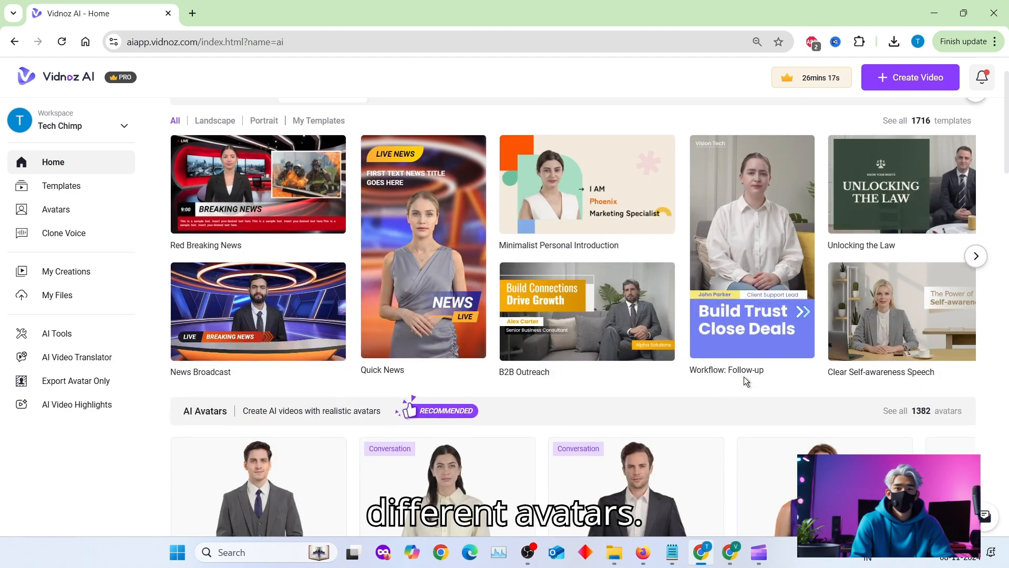
{"action": "scroll", "coordinate": [735, 387], "scroll_direction": "down", "scroll_amount": 10}
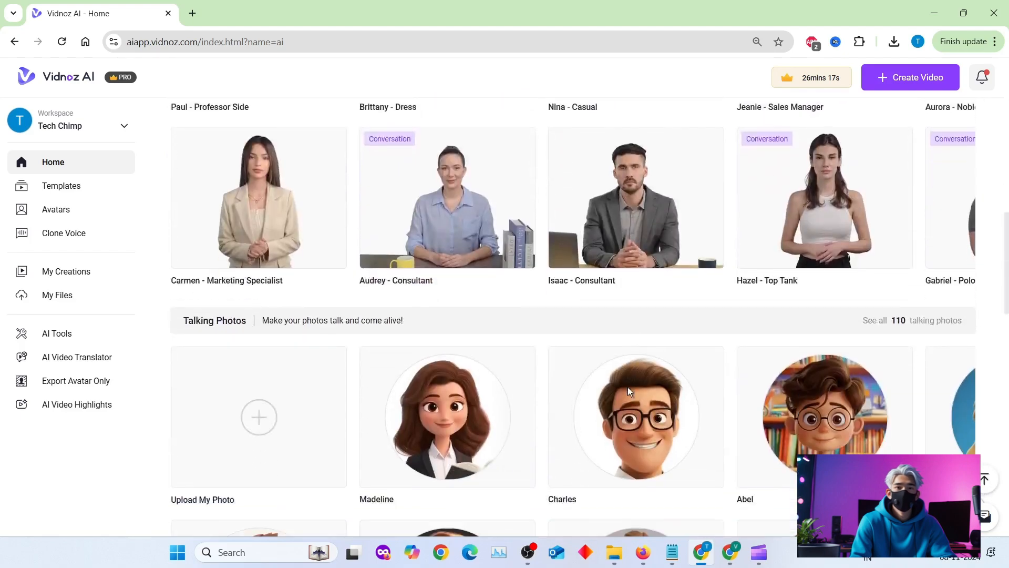
{"action": "scroll", "coordinate": [628, 387], "scroll_direction": "down", "scroll_amount": 8}
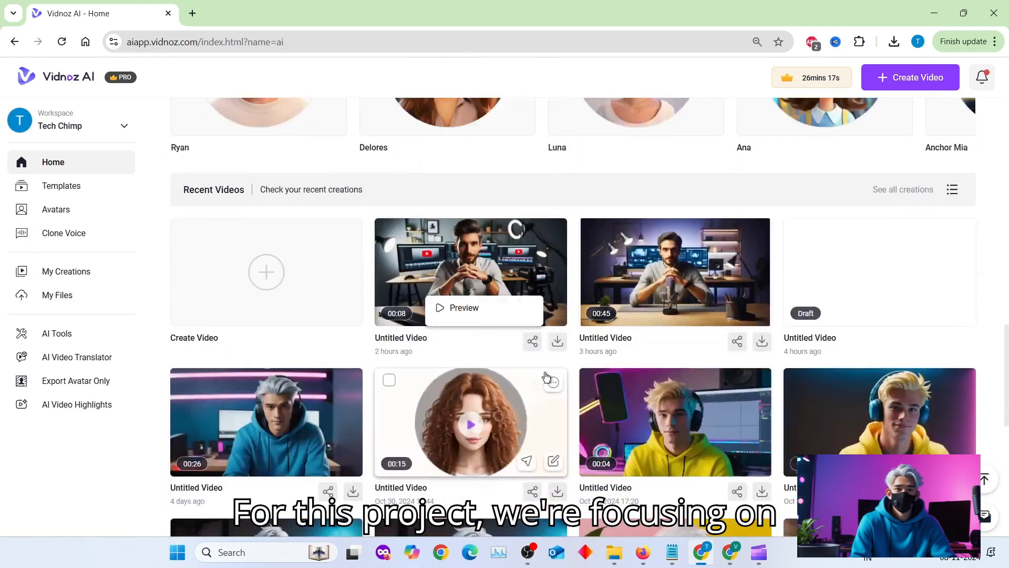
{"action": "scroll", "coordinate": [547, 377], "scroll_direction": "up", "scroll_amount": 18}
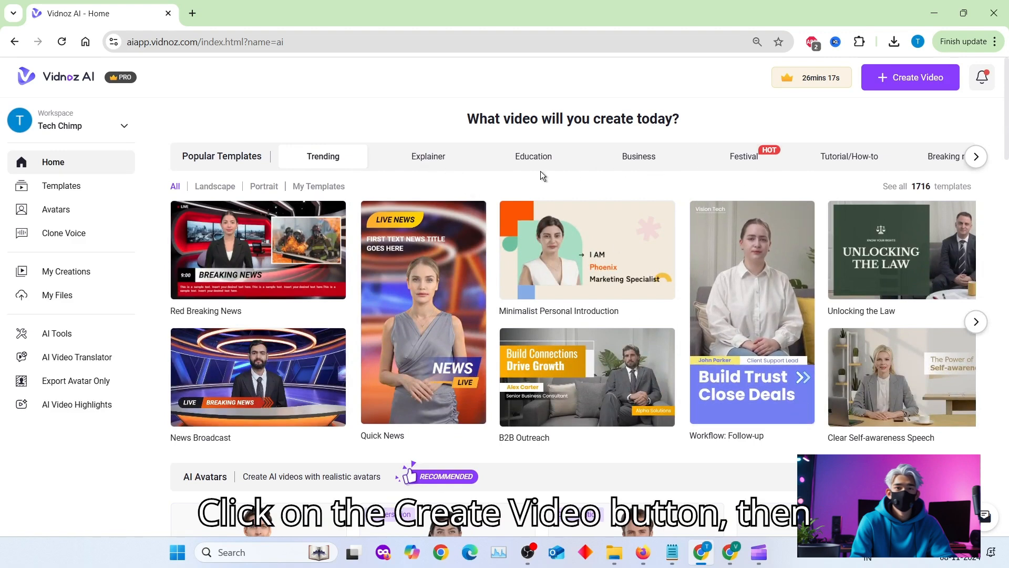
- Create a new video from an empty canvas and choose the Blank slide for Scene 1
{"action": "left_click", "coordinate": [923, 84]}
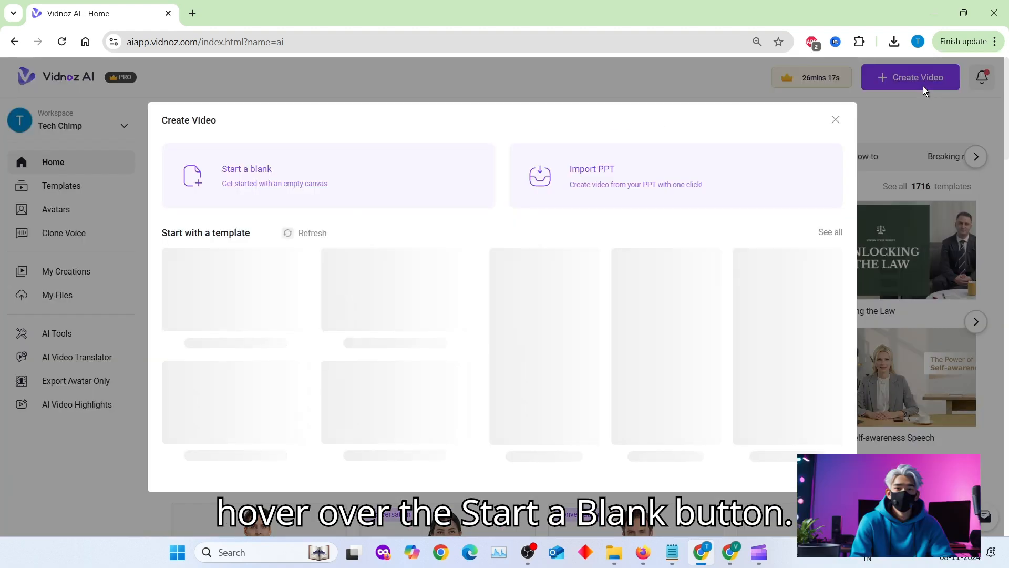
{"action": "mouse_move", "coordinate": [340, 174]}
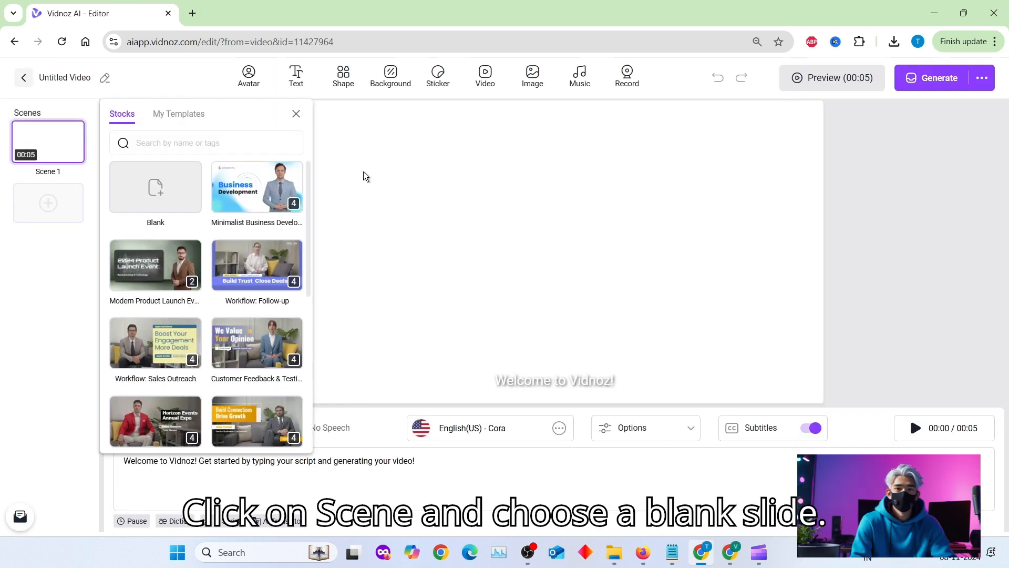
{"action": "left_click", "coordinate": [160, 190]}
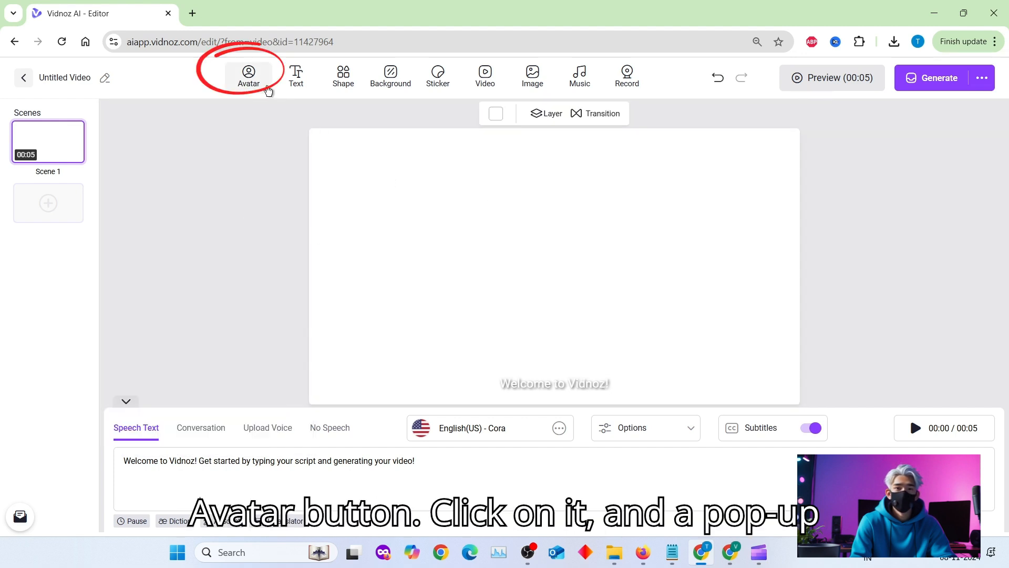
- Open the avatar library, look through the Avatar Lite and Avatar Pro choices, and switch to the Talking Photo collection
{"action": "left_click", "coordinate": [245, 69]}
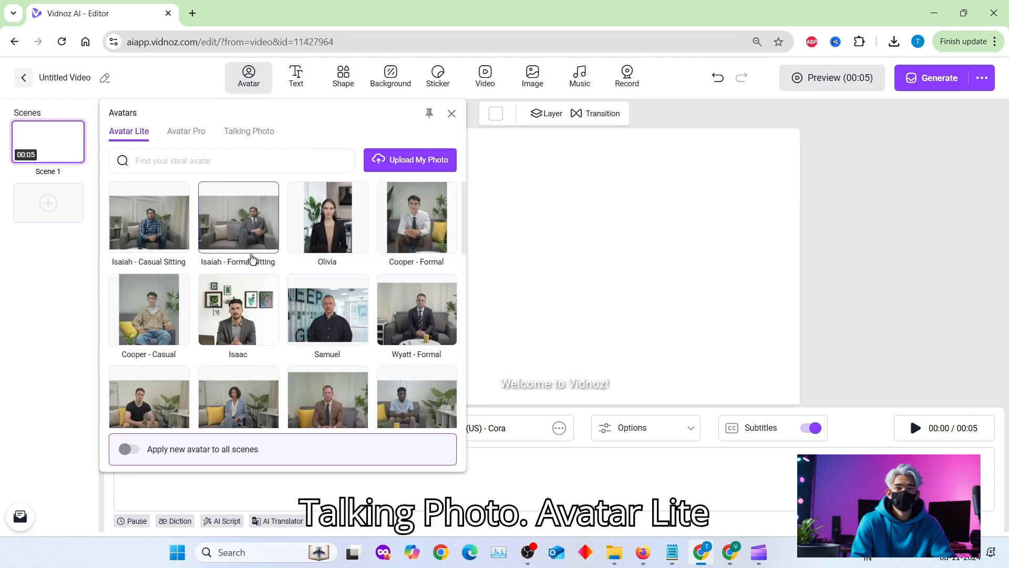
{"action": "mouse_move", "coordinate": [419, 314]}
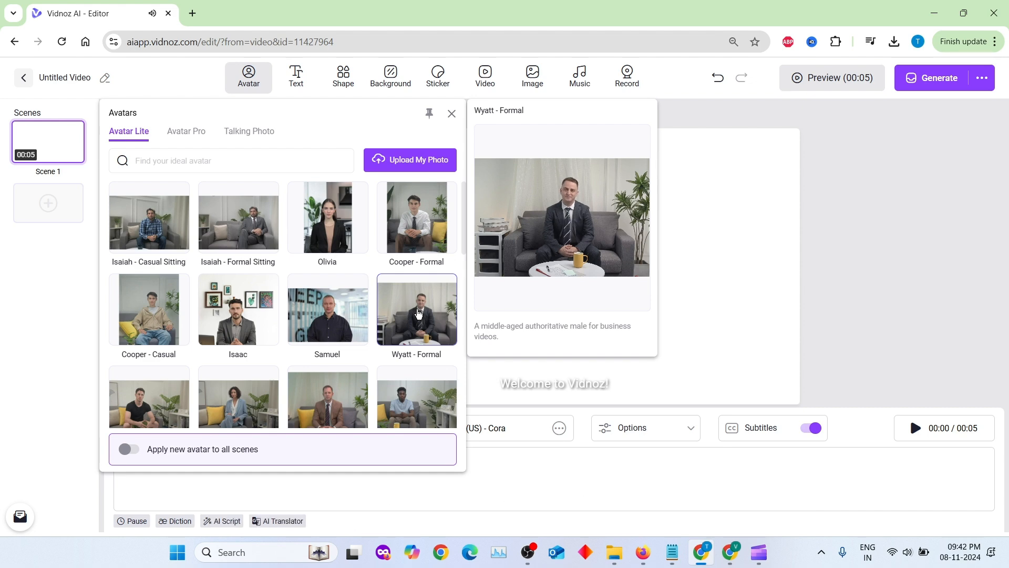
{"action": "scroll", "coordinate": [420, 311], "scroll_direction": "down", "scroll_amount": 4}
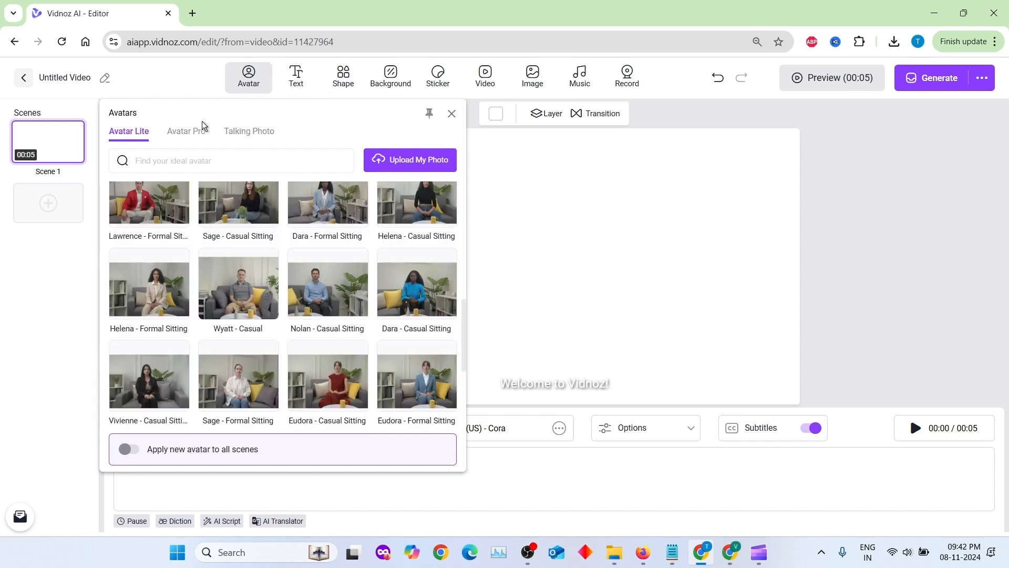
{"action": "left_click", "coordinate": [198, 136]}
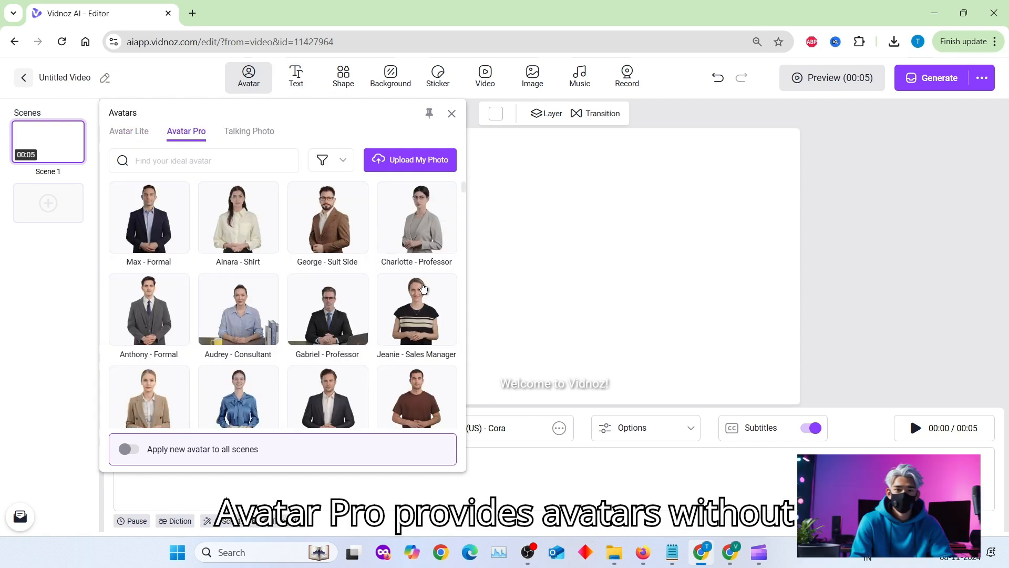
{"action": "scroll", "coordinate": [299, 349], "scroll_direction": "down", "scroll_amount": 5}
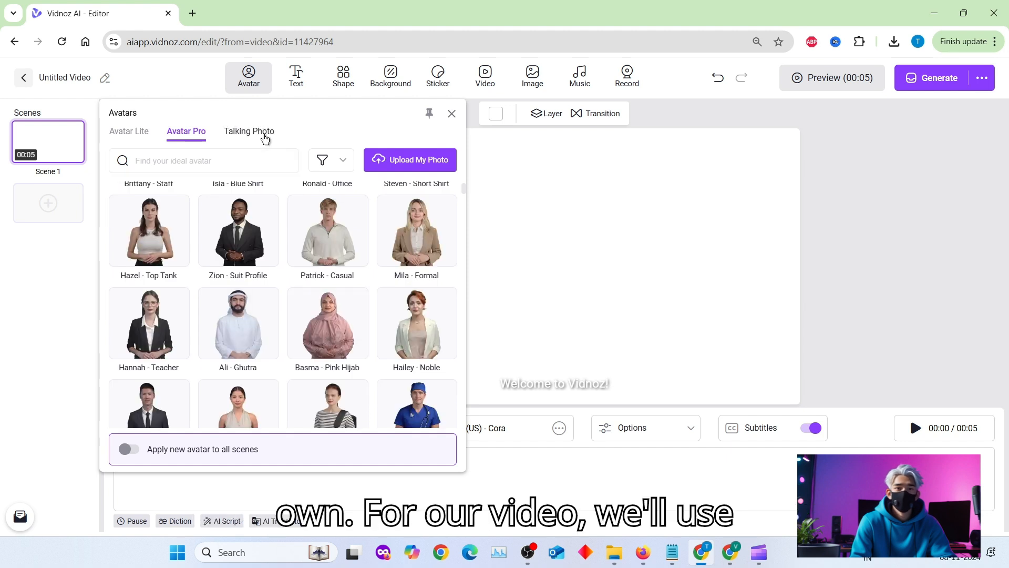
{"action": "scroll", "coordinate": [272, 304], "scroll_direction": "down", "scroll_amount": 4}
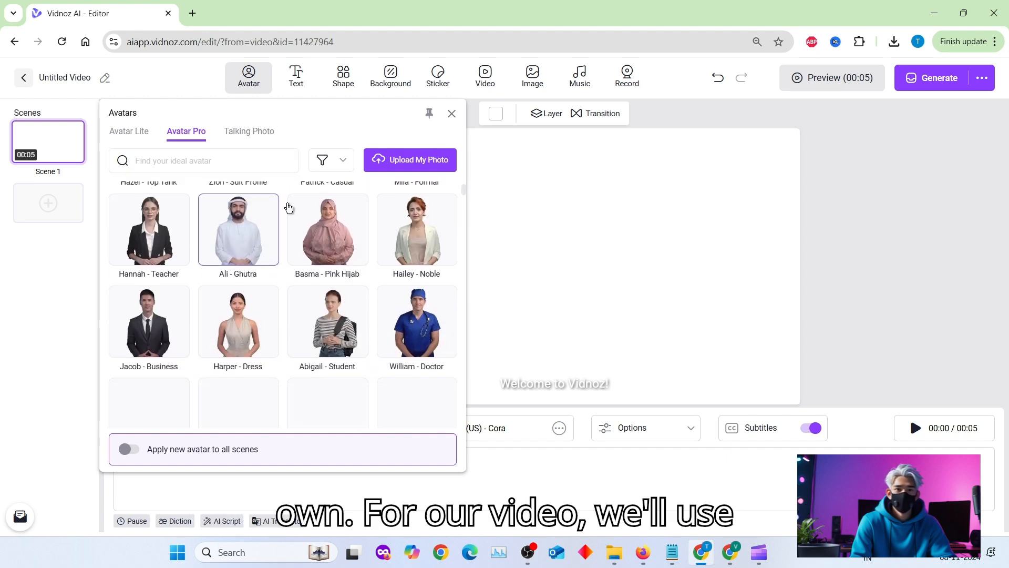
{"action": "left_click", "coordinate": [265, 135]}
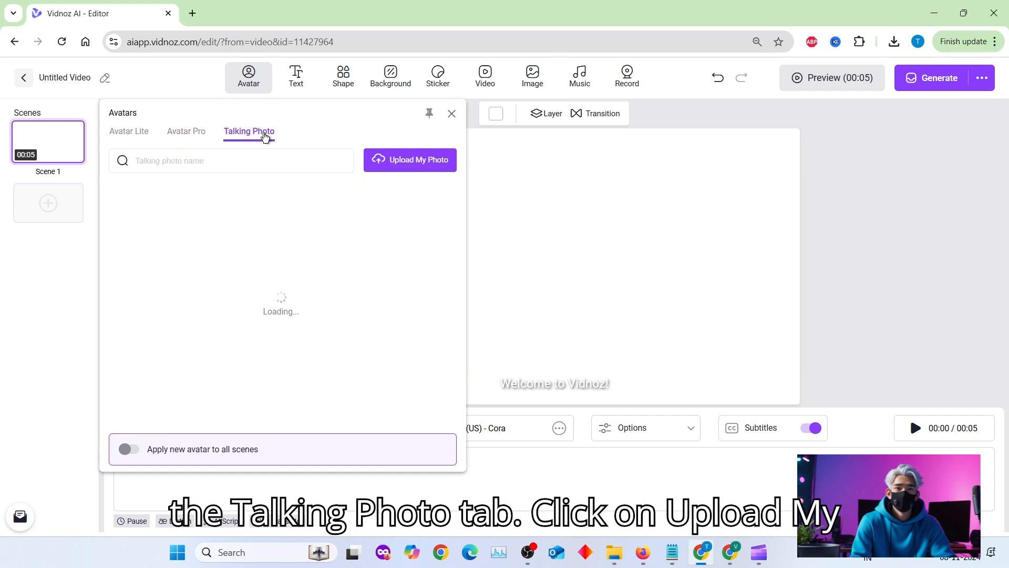
- Upload the Designer (12) image from the Downloads folder as a new talking photo
{"action": "left_click", "coordinate": [410, 159]}
{"action": "left_click", "coordinate": [418, 279]}
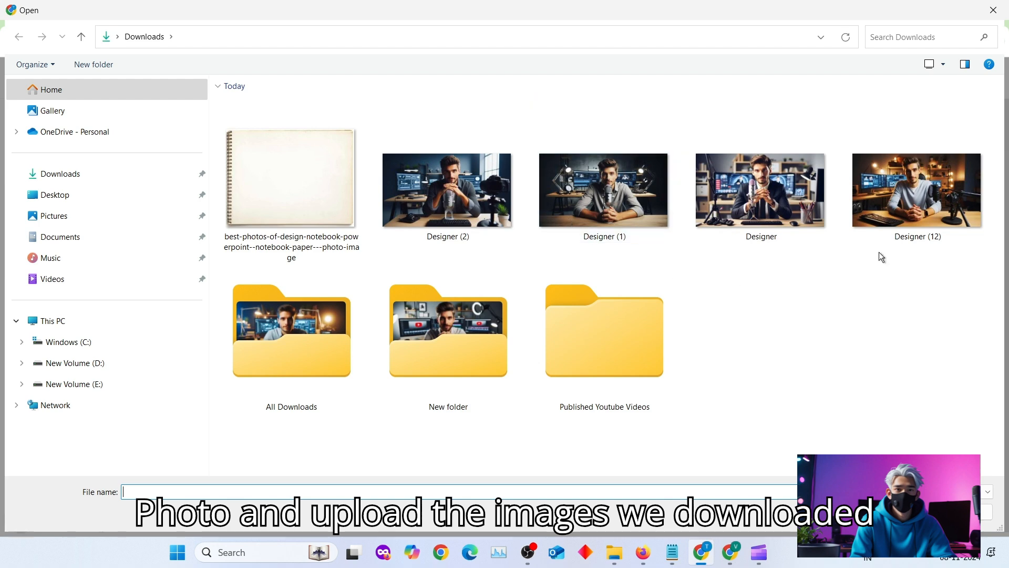
{"action": "left_click", "coordinate": [920, 173]}
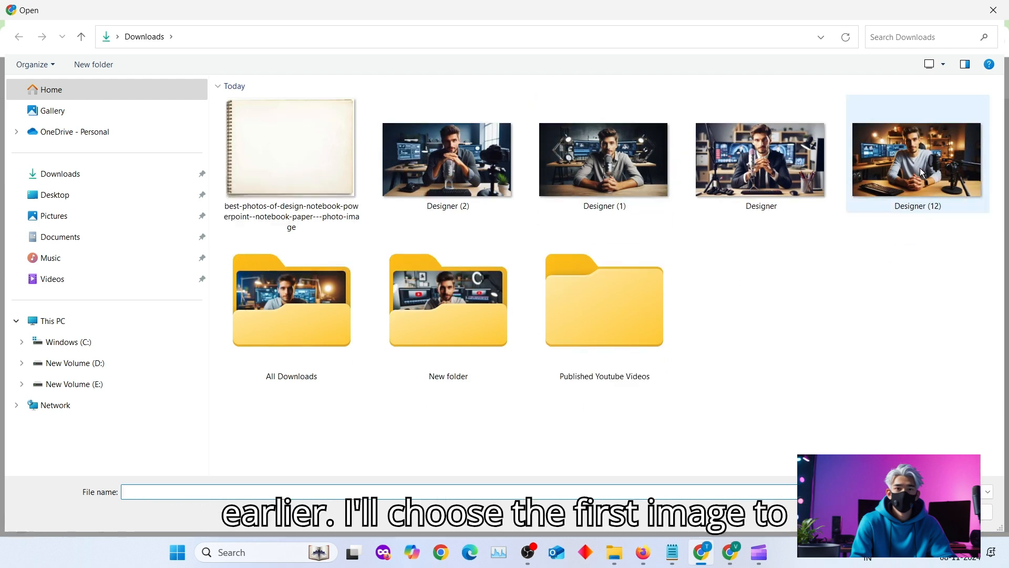
{"action": "right_click", "coordinate": [882, 184]}
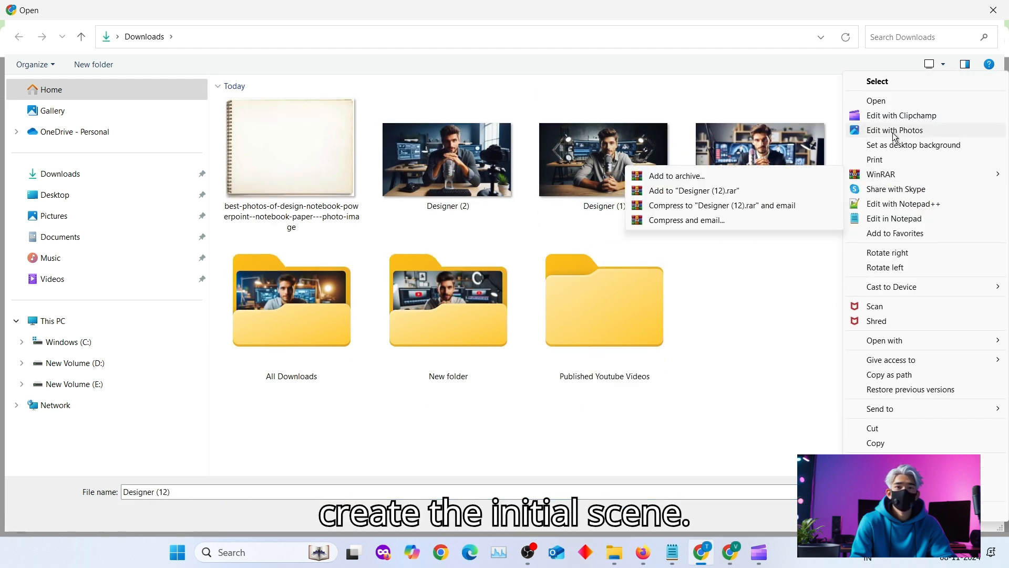
{"action": "left_click", "coordinate": [886, 105]}
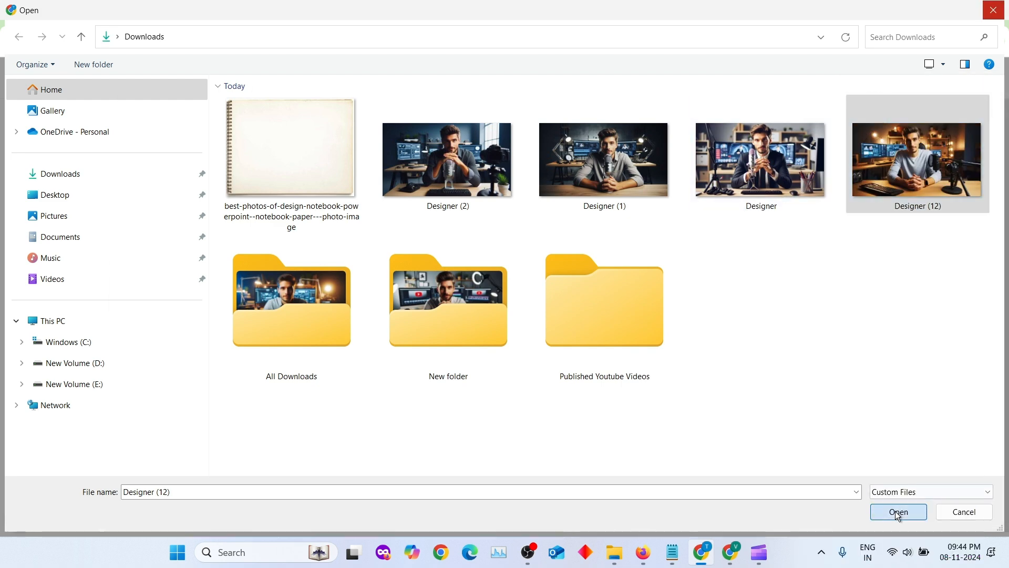
{"action": "left_click", "coordinate": [895, 512]}
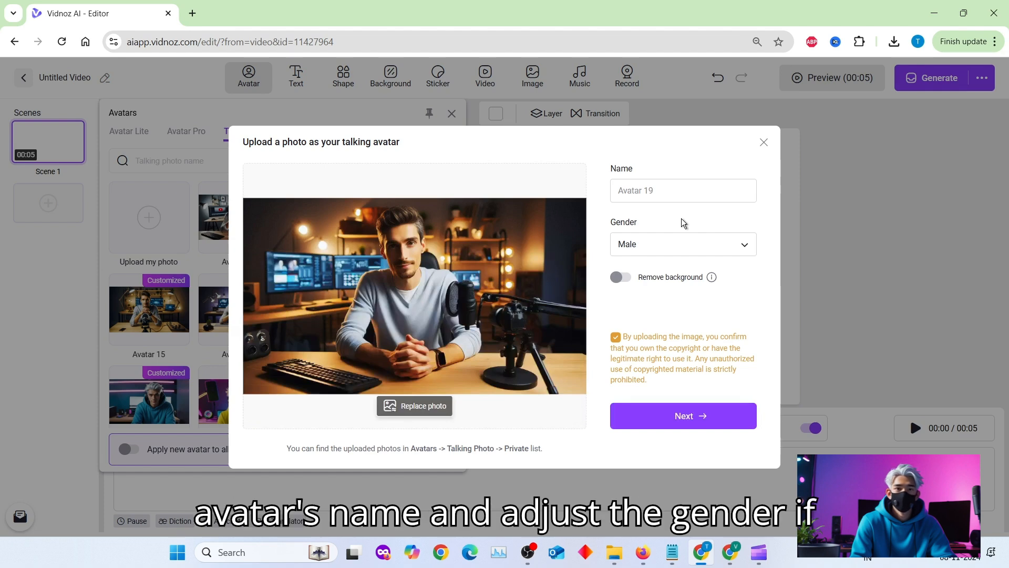
- Keep the avatar's gender as Male, try background removal and switch it off again, and add the avatar to Scene 1
{"action": "left_click", "coordinate": [687, 190]}
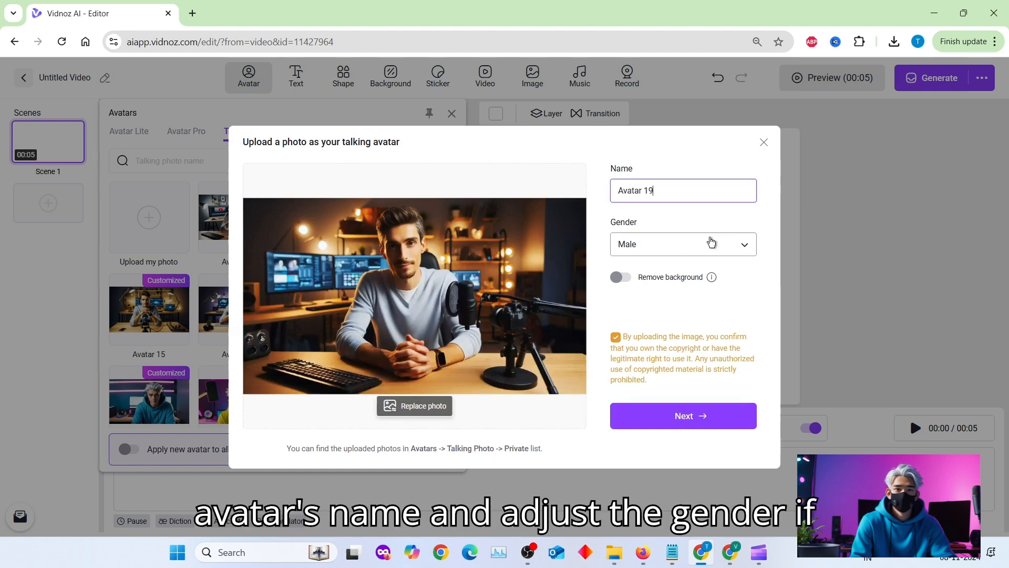
{"action": "left_click", "coordinate": [711, 242]}
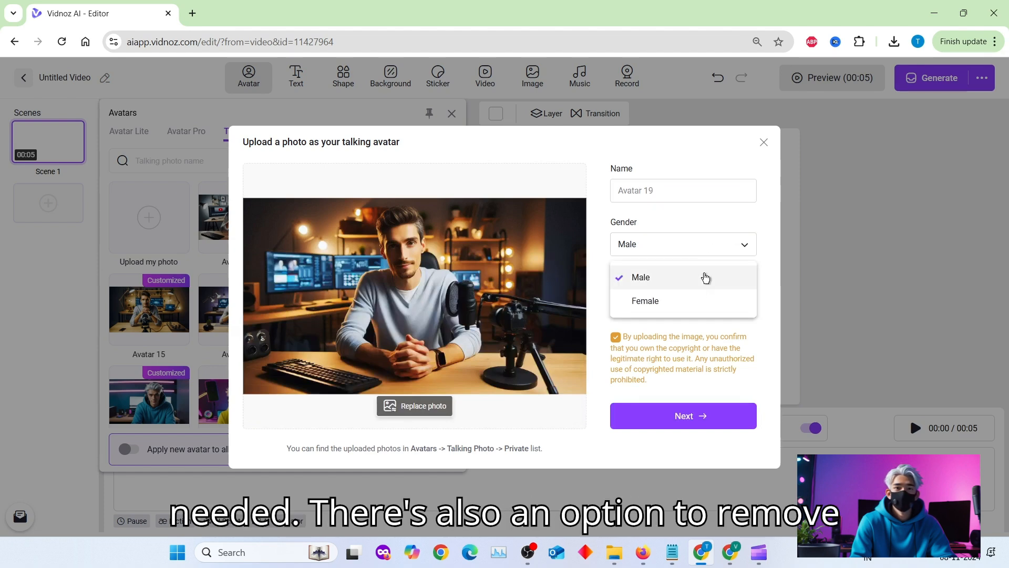
{"action": "left_click", "coordinate": [714, 328]}
{"action": "left_click", "coordinate": [624, 278]}
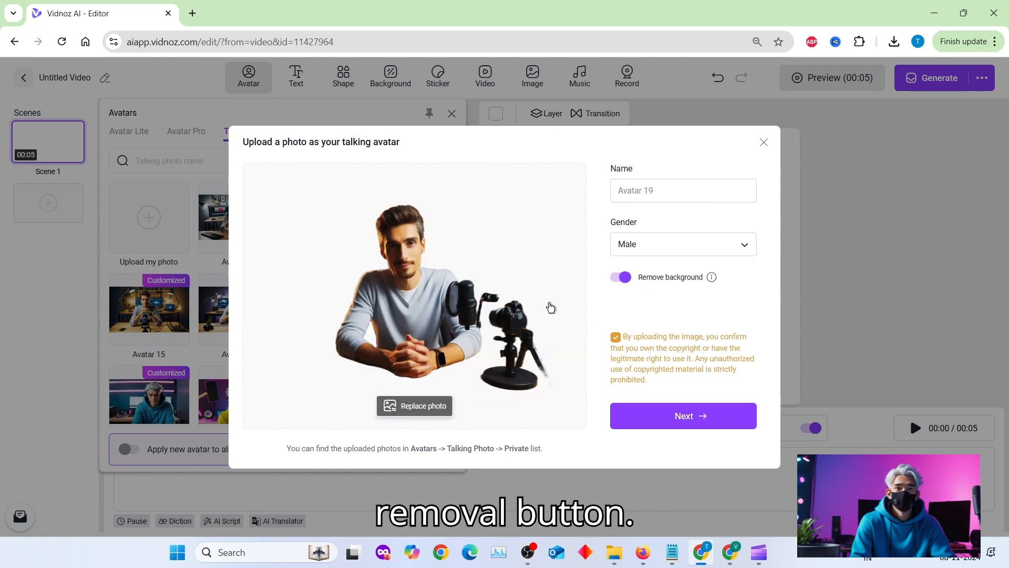
{"action": "left_click", "coordinate": [625, 278]}
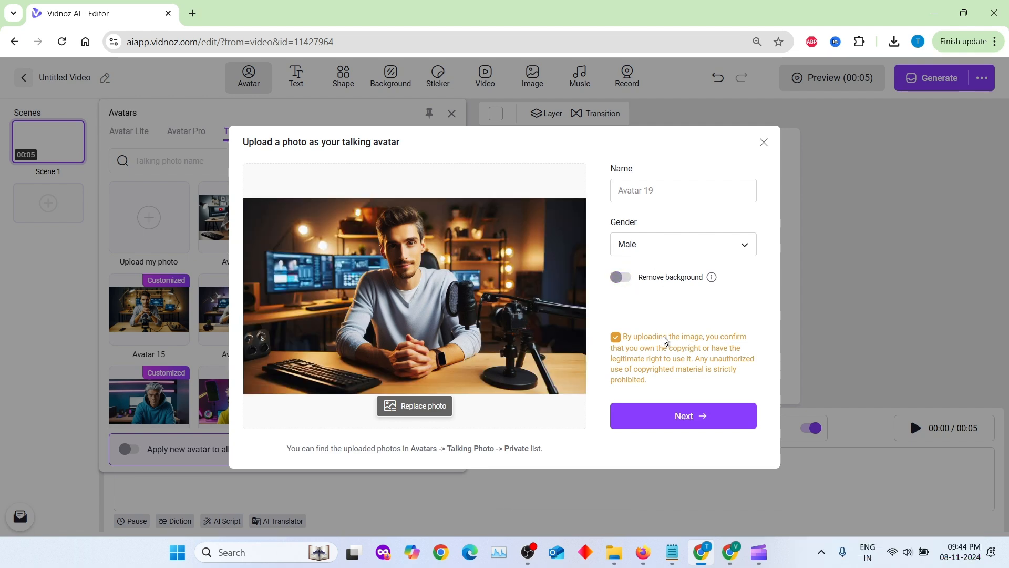
{"action": "left_click", "coordinate": [683, 424]}
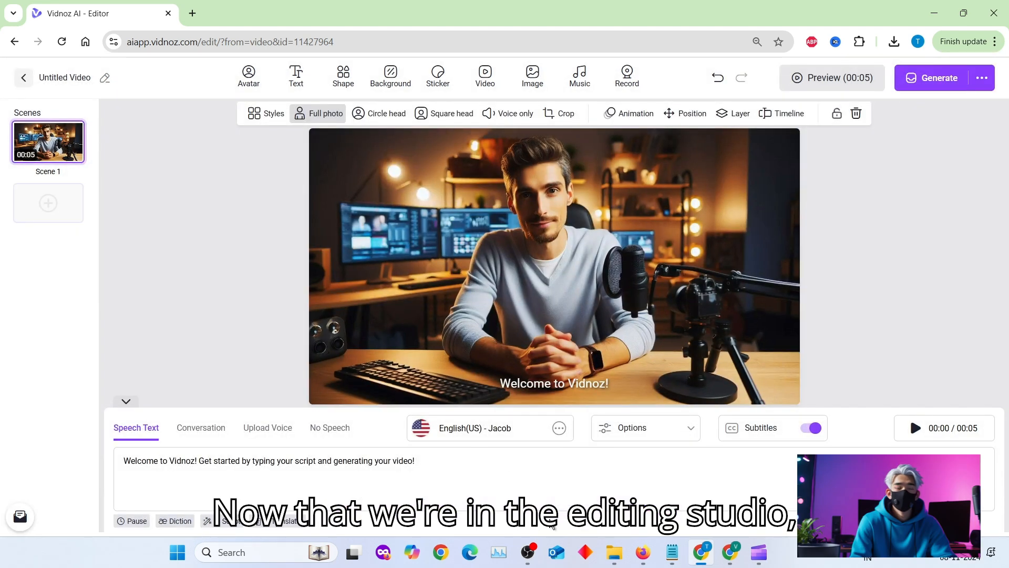
- Replace Scene 1's speech text with the "Hey there! I'm your new virtual sidekick" script and choose the Joseph (serious) voice, keeping subtitles on
{"action": "left_click", "coordinate": [398, 467]}
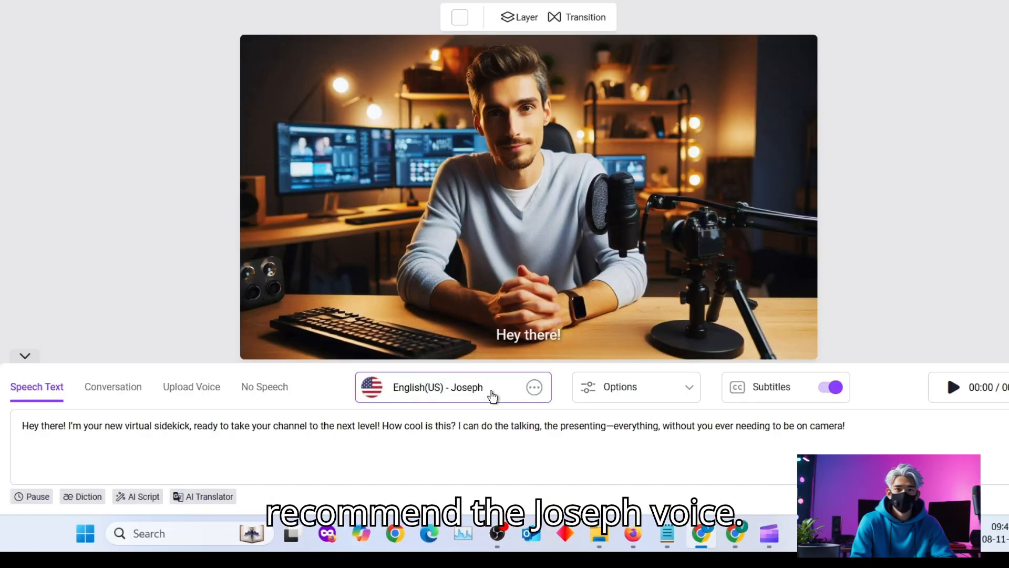
{"action": "left_click", "coordinate": [525, 435]}
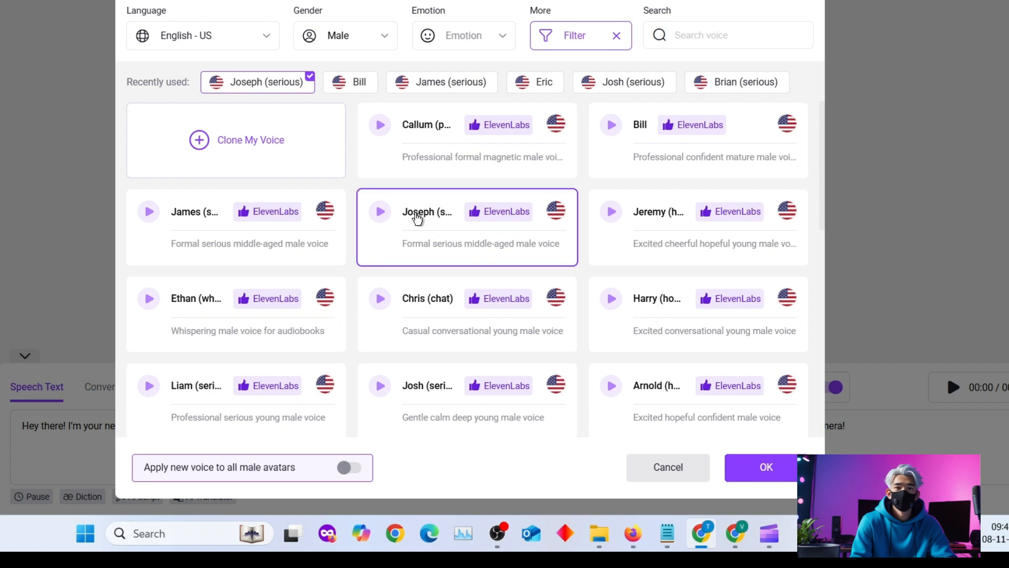
{"action": "left_click", "coordinate": [415, 217]}
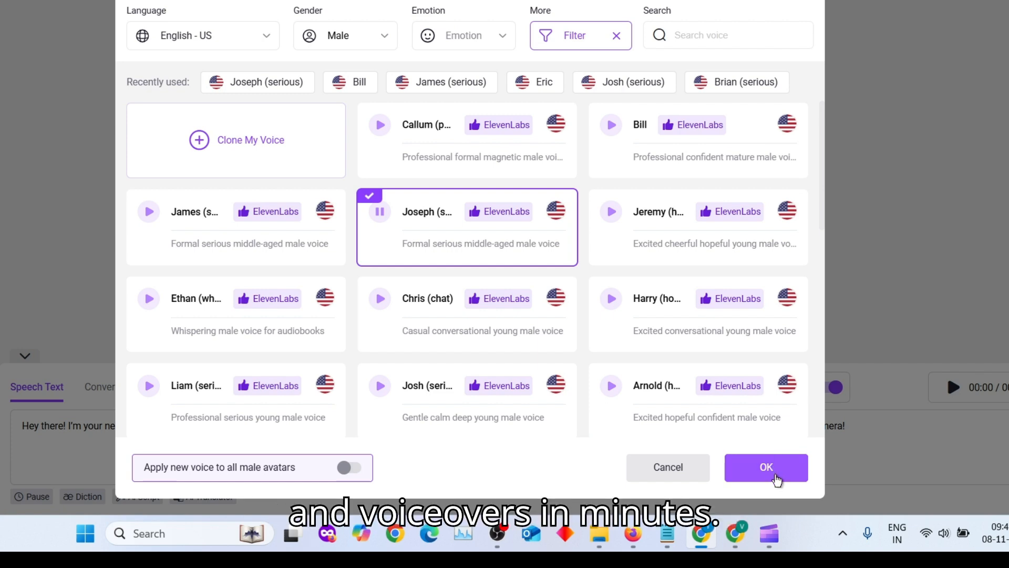
{"action": "left_click", "coordinate": [778, 480]}
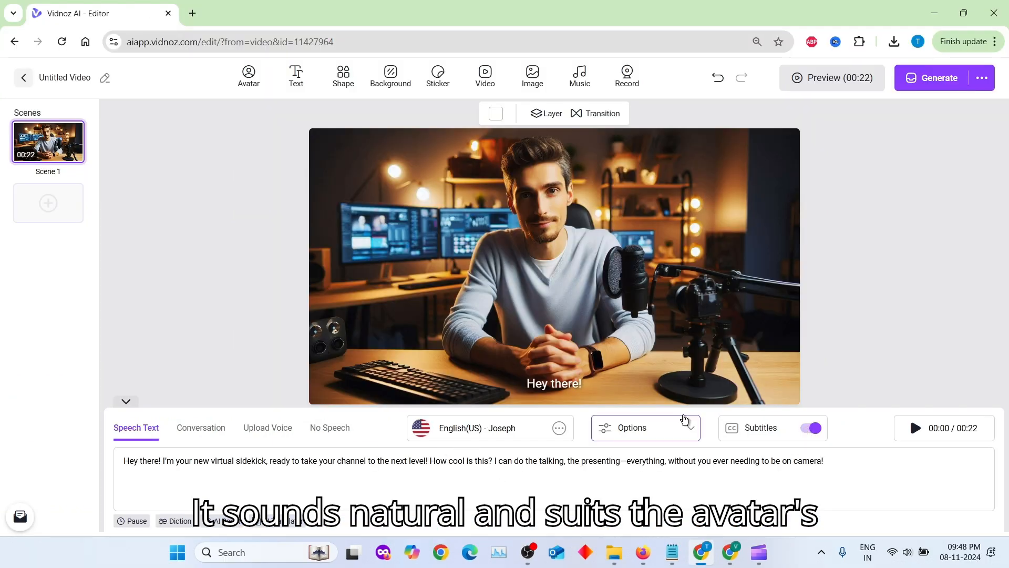
{"action": "left_click", "coordinate": [772, 428]}
{"action": "left_click", "coordinate": [789, 427]}
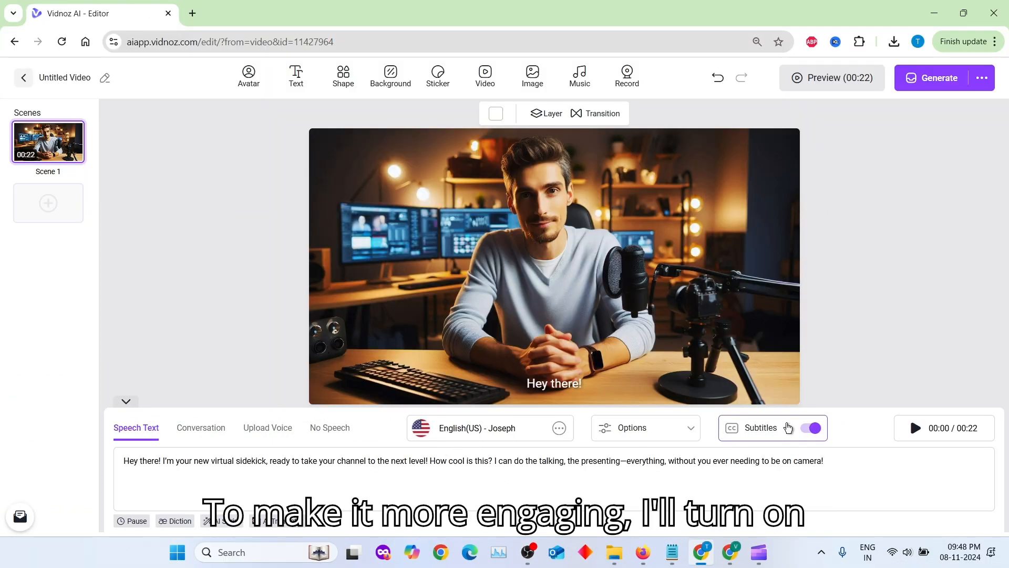
- Add a blank Scene 2 and place the Avatar 20 talking photo in it
{"action": "left_click", "coordinate": [29, 198]}
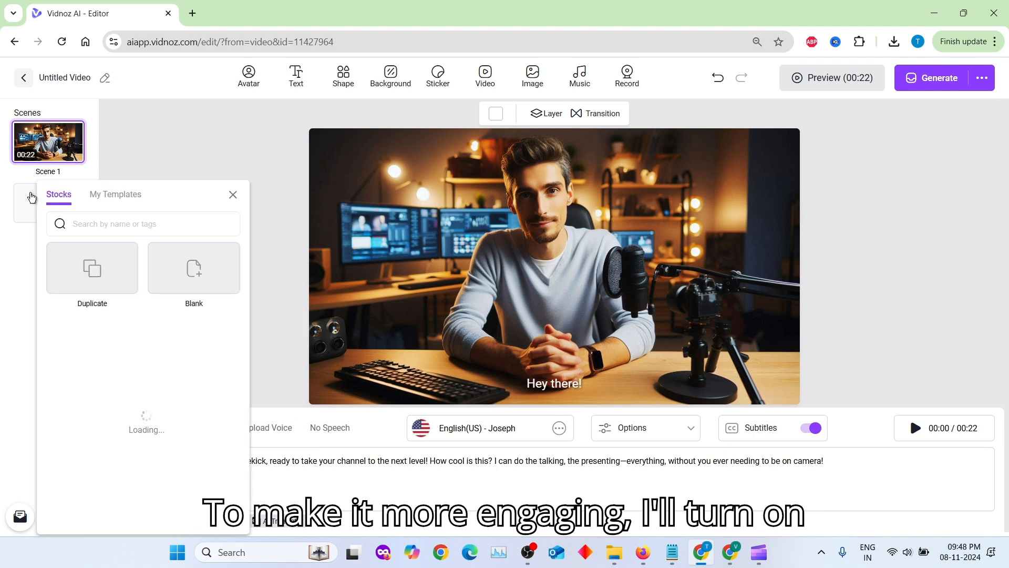
{"action": "left_click", "coordinate": [194, 262]}
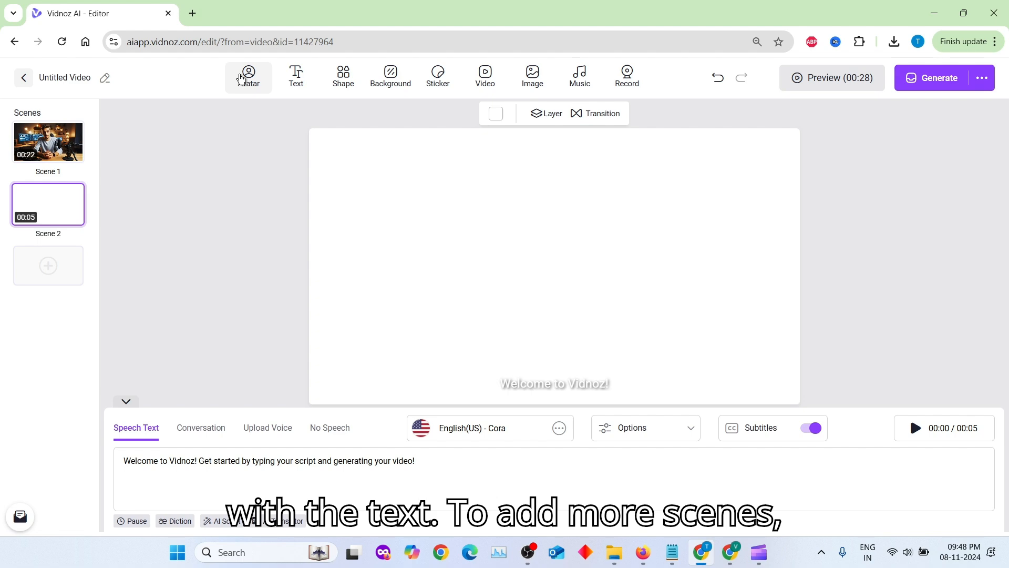
{"action": "left_click", "coordinate": [241, 78]}
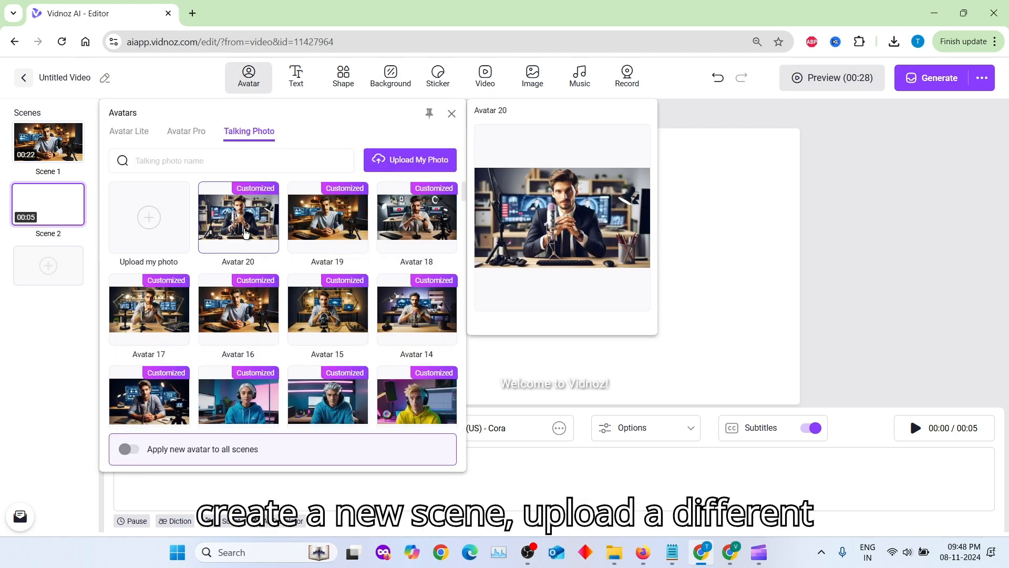
{"action": "left_click", "coordinate": [245, 232]}
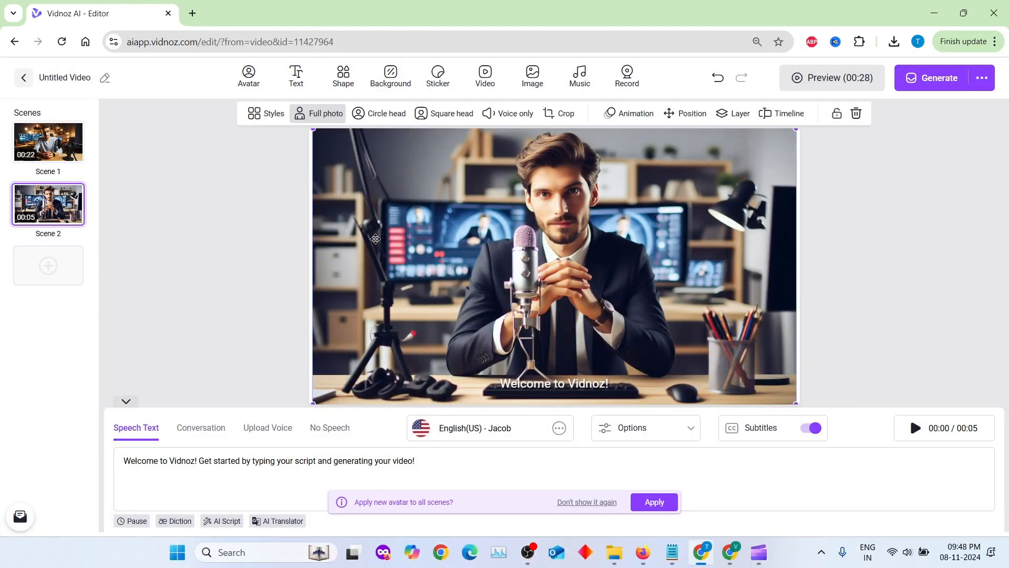
- Replace Scene 2's speech text with the "Right?! Imagine the possibilities!" script about a faceless channel and choose the James (serious) voice
{"action": "left_click", "coordinate": [498, 478]}
{"action": "key", "text": "ctrl+a"}
{"action": "type", "text": "Right?! Imagine the possibilities! With an avatar like this, you can keep your face off the screen and still make a memorable impression. Perfect for building a faceless channel!"}
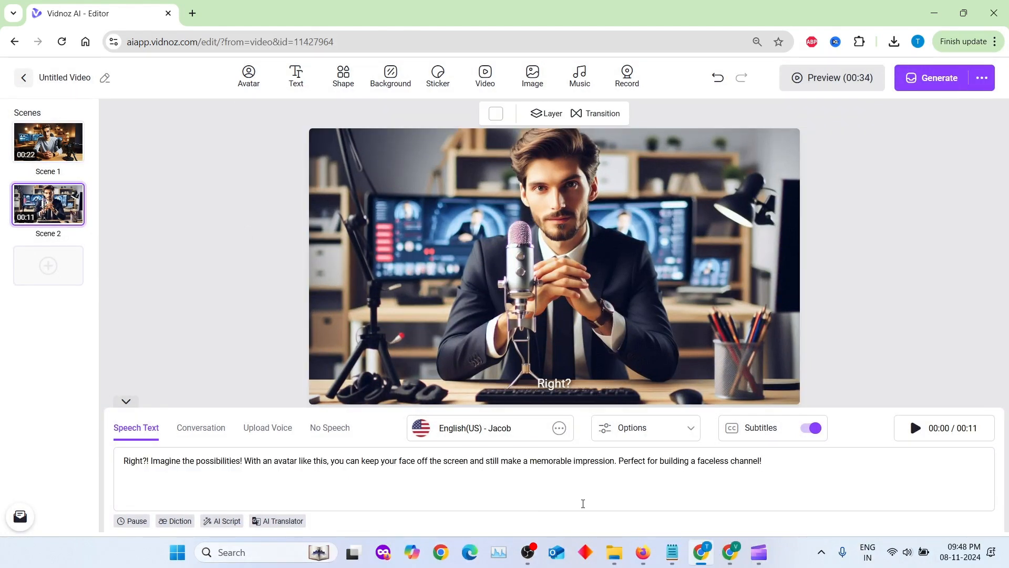
{"action": "left_click", "coordinate": [543, 426]}
{"action": "left_click", "coordinate": [231, 279]}
{"action": "left_click", "coordinate": [743, 507]}
- Add a blank Scene 3 and upload the Designer (1) image from Downloads as its talking-photo avatar
{"action": "left_click", "coordinate": [53, 271]}
{"action": "left_click", "coordinate": [223, 291]}
{"action": "left_click", "coordinate": [248, 74]}
{"action": "left_click", "coordinate": [410, 158]}
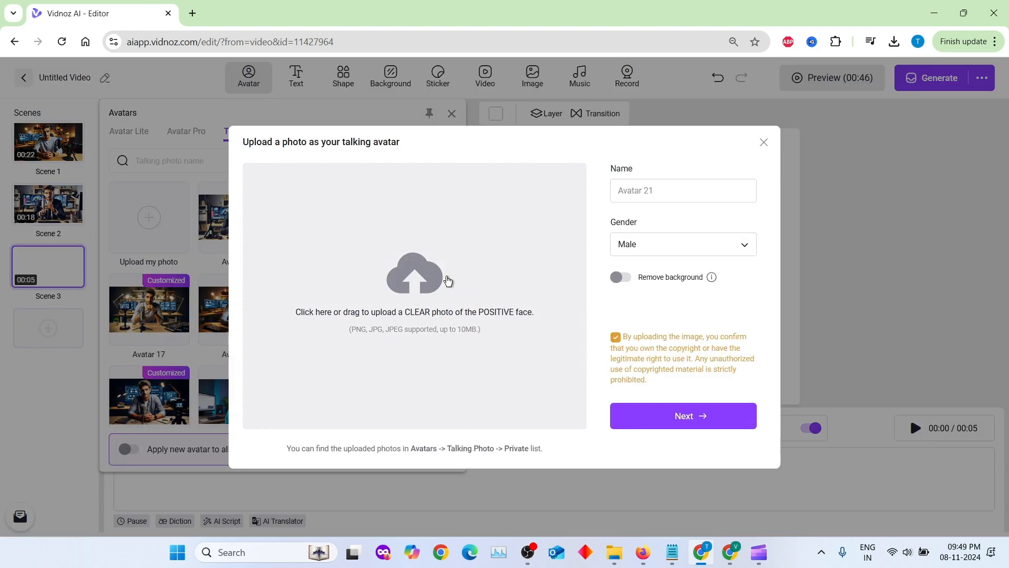
{"action": "left_click", "coordinate": [448, 281]}
{"action": "left_click", "coordinate": [625, 210]}
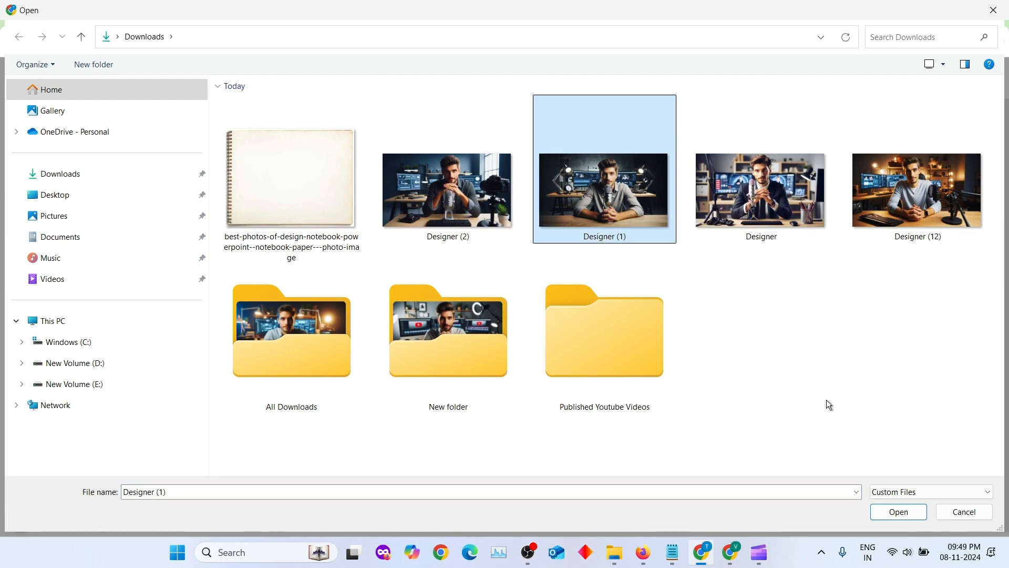
{"action": "left_click", "coordinate": [899, 512]}
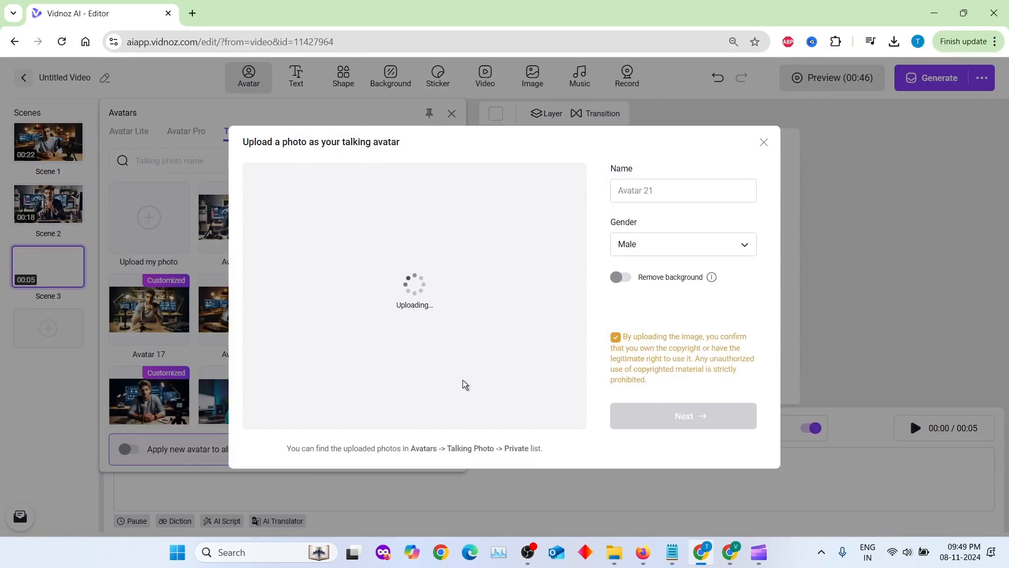
{"action": "left_click", "coordinate": [679, 415]}
- Give Scene 3 the "And here's the best part" script and choose the Brian (serious) voice for it
{"action": "left_click", "coordinate": [562, 428]}
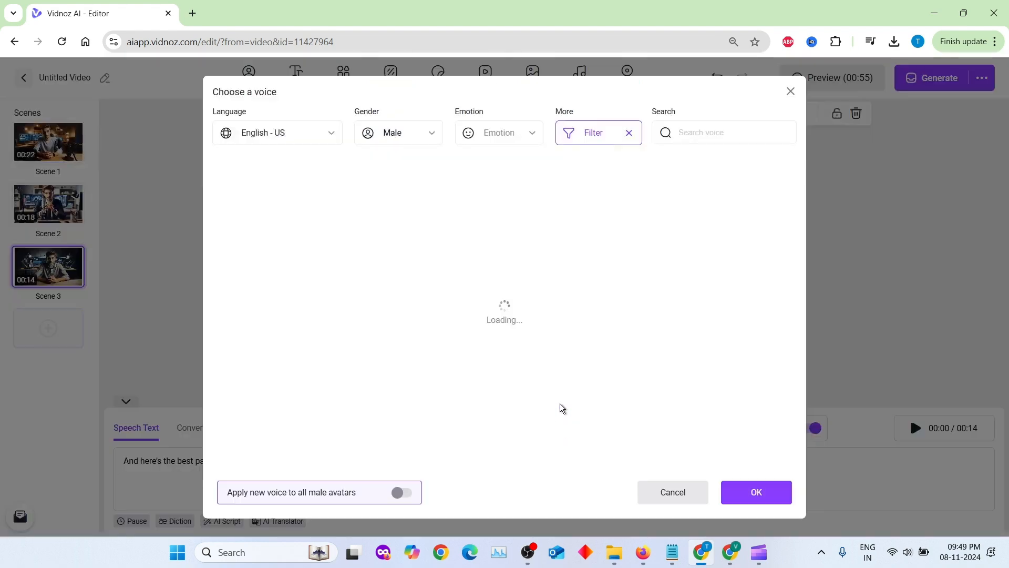
{"action": "scroll", "coordinate": [294, 358], "scroll_direction": "down", "scroll_amount": 5}
{"action": "left_click", "coordinate": [431, 421]}
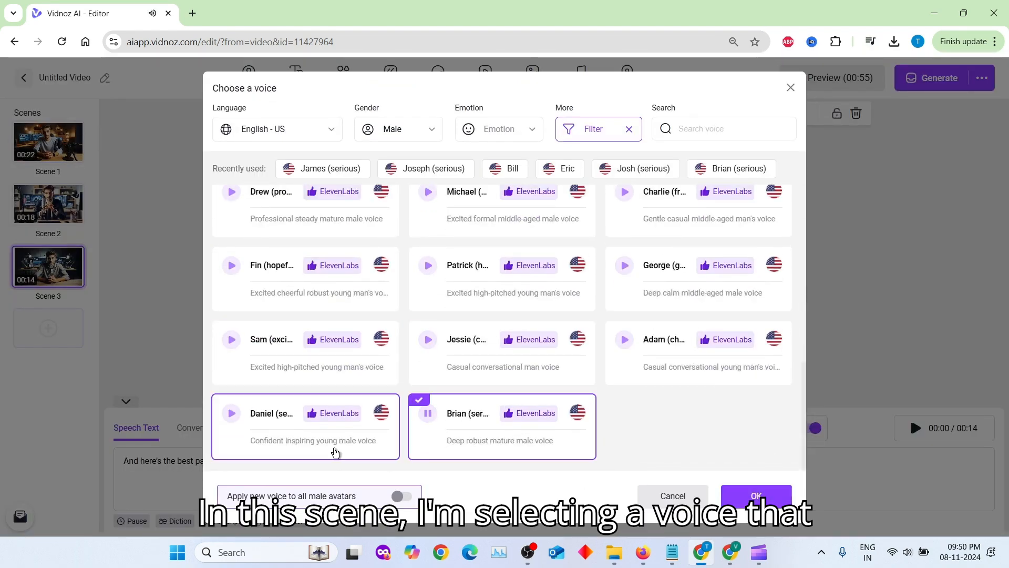
{"action": "left_click", "coordinate": [756, 495]}
- Add a blank Scene 4 and upload the Designer (2) image from Downloads as its talking-photo avatar
{"action": "left_click", "coordinate": [61, 333]}
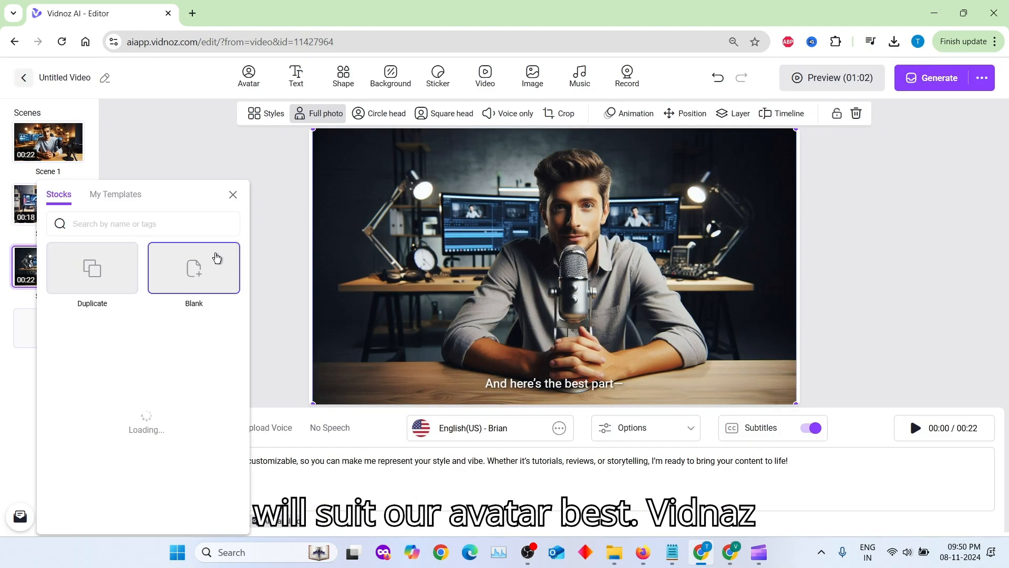
{"action": "left_click", "coordinate": [216, 257]}
{"action": "left_click", "coordinate": [247, 73]}
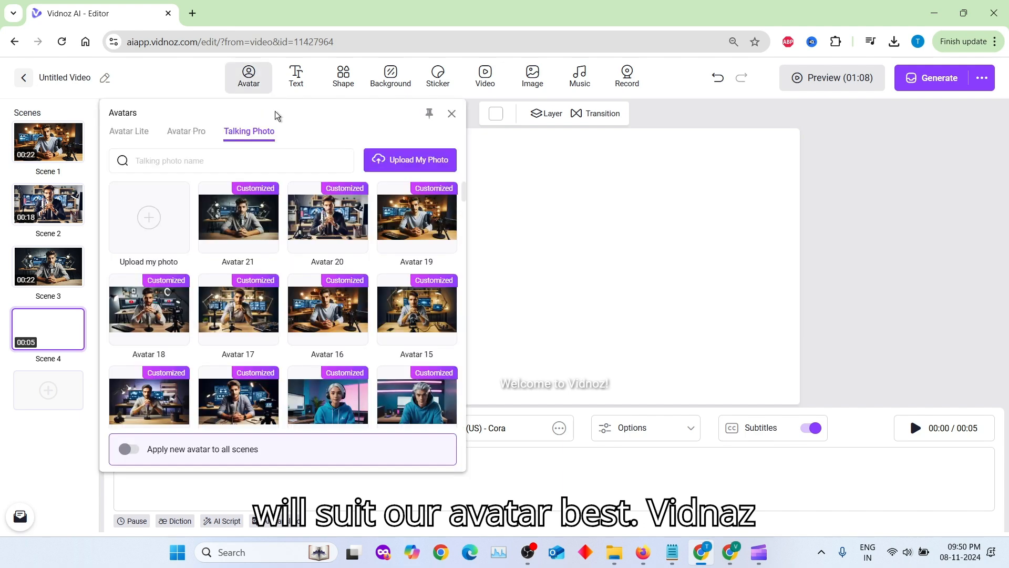
{"action": "left_click", "coordinate": [402, 160]}
{"action": "left_click", "coordinate": [397, 243]}
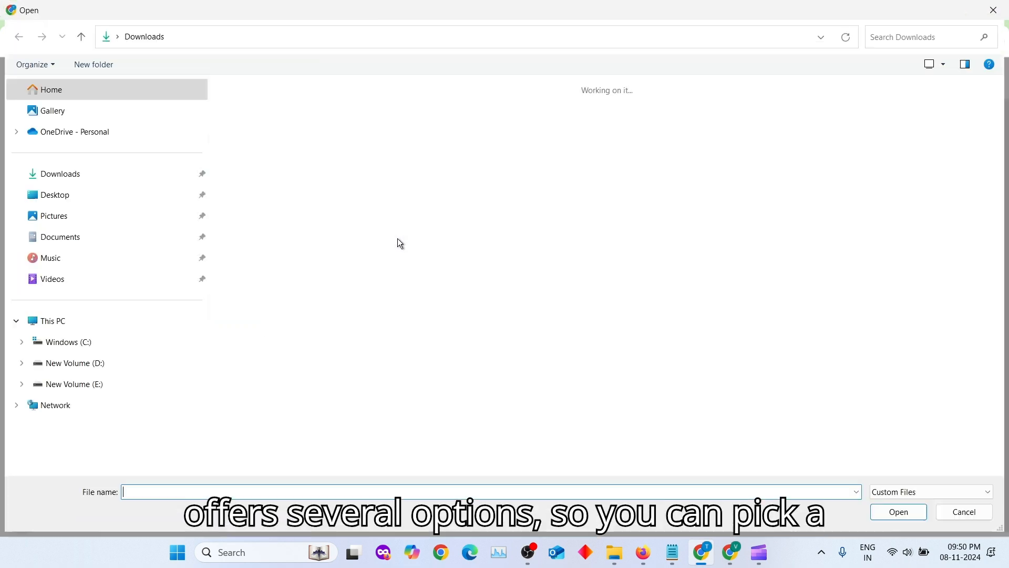
{"action": "left_click", "coordinate": [397, 237]}
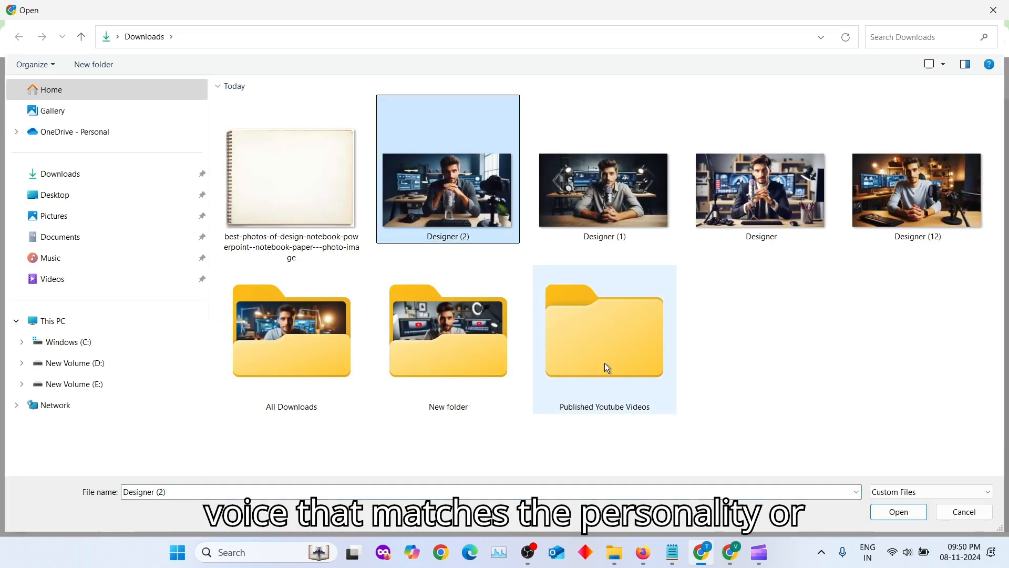
{"action": "left_click", "coordinate": [878, 515]}
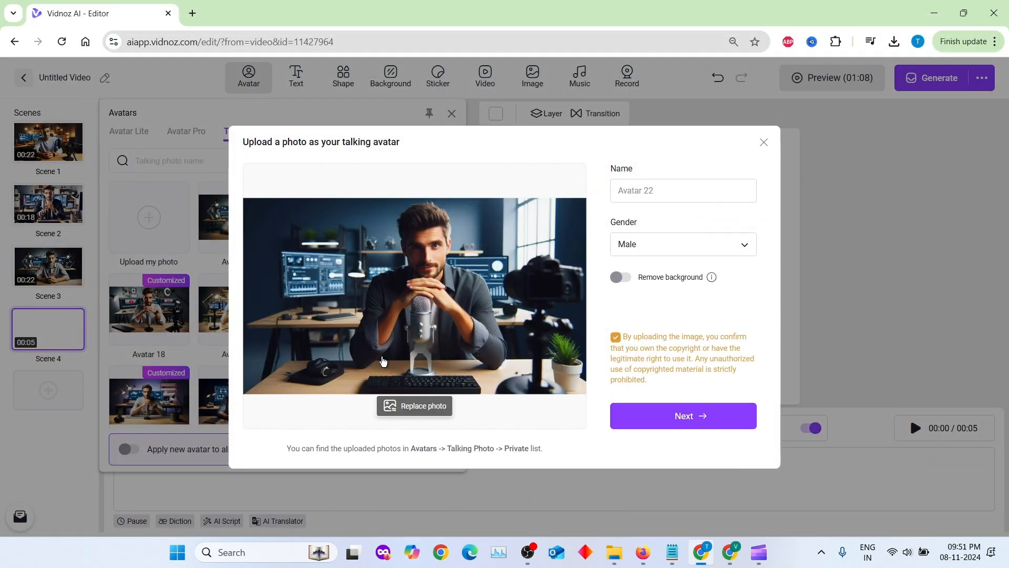
{"action": "left_click", "coordinate": [679, 416]}
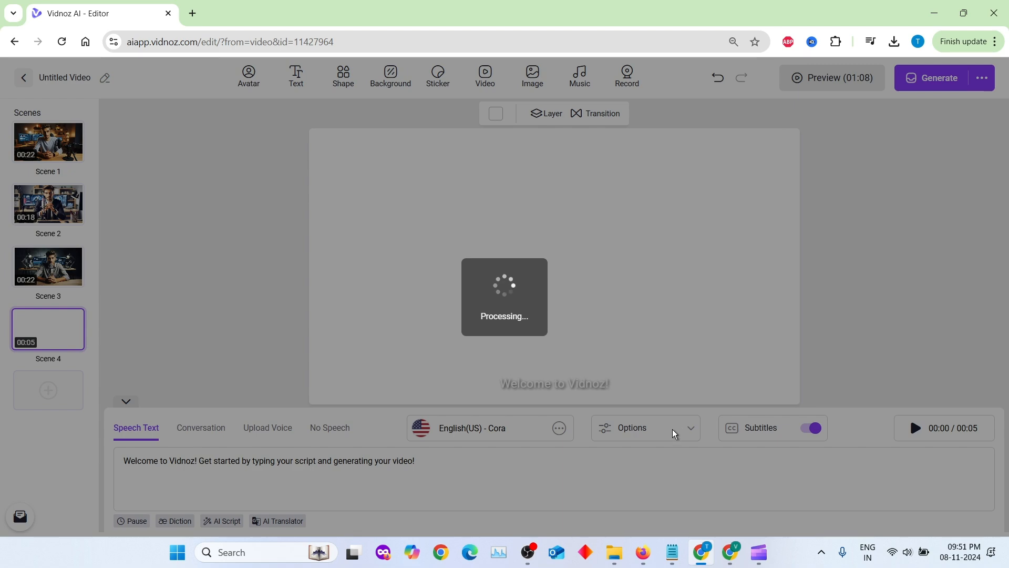
- Replace Scene 4's speech text with the "So, are you ready to take your channel up a notch?" script and choose the Joseph (serious) voice
{"action": "triple_click", "coordinate": [408, 484]}
{"action": "type", "text": "So, are you ready to take your channel up a notch? Let's get started and let your avatar do the talking!"}
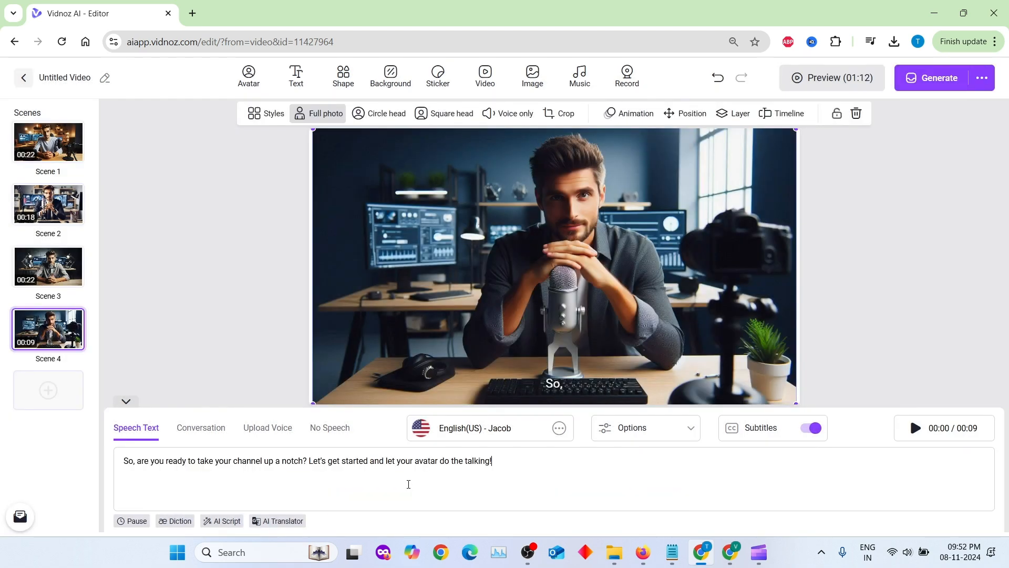
{"action": "left_click", "coordinate": [519, 440]}
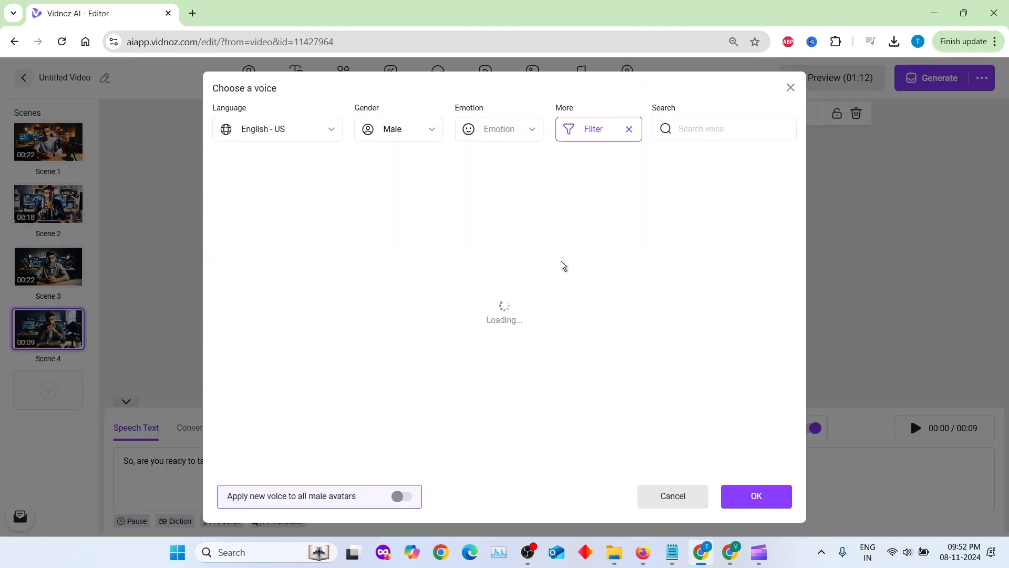
{"action": "left_click", "coordinate": [426, 280]}
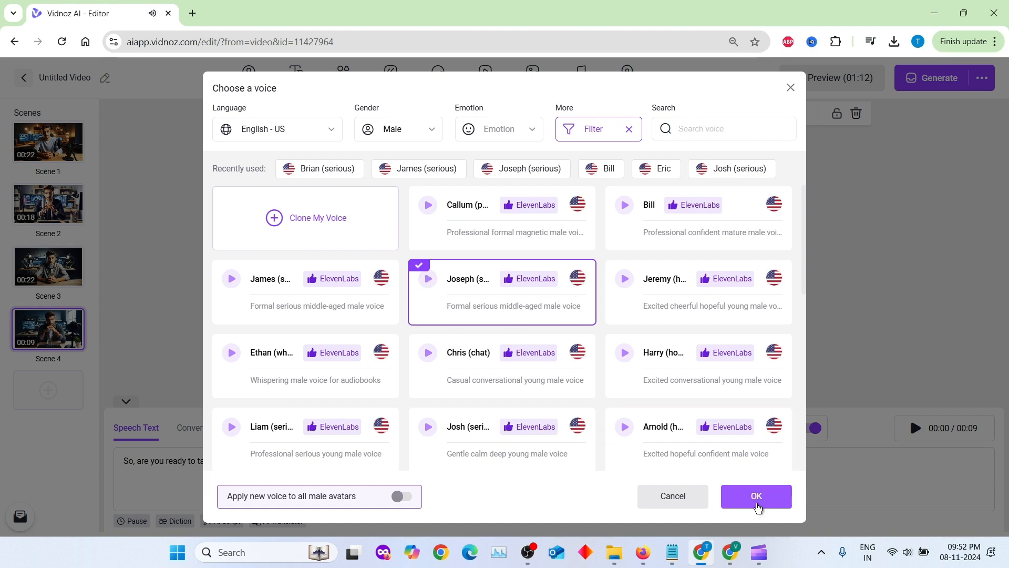
{"action": "left_click", "coordinate": [757, 499]}
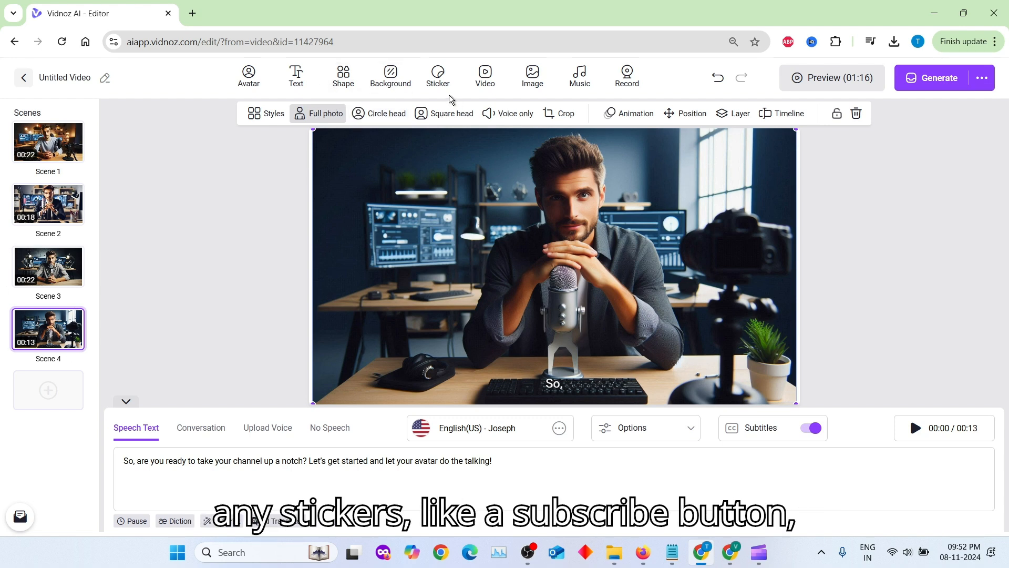
- Add a red SUBSCRIBE sticker to Scene 4 and place it in the upper-right corner of the presenter image
{"action": "left_click", "coordinate": [438, 78]}
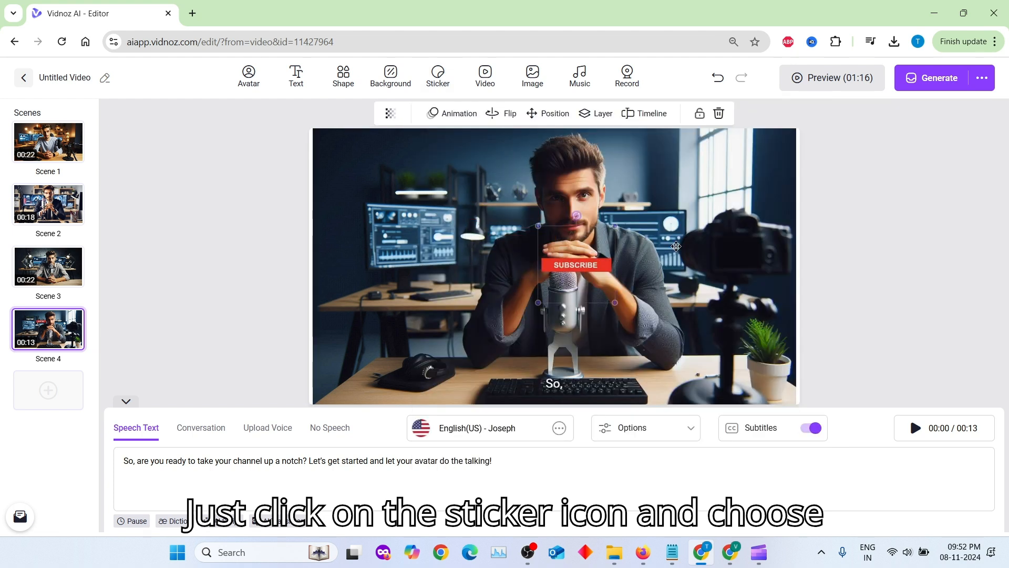
{"action": "left_click_drag", "start_coordinate": [582, 272], "coordinate": [751, 148]}
{"action": "left_click", "coordinate": [888, 252]}
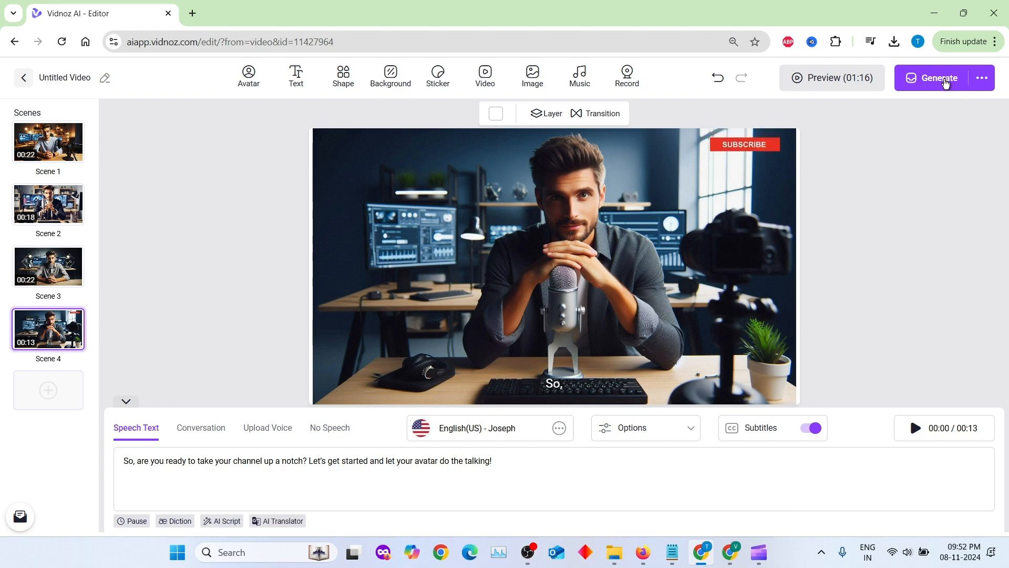
- Generate the four-scene video and download the finished result in 1080p
{"action": "left_click", "coordinate": [945, 83]}
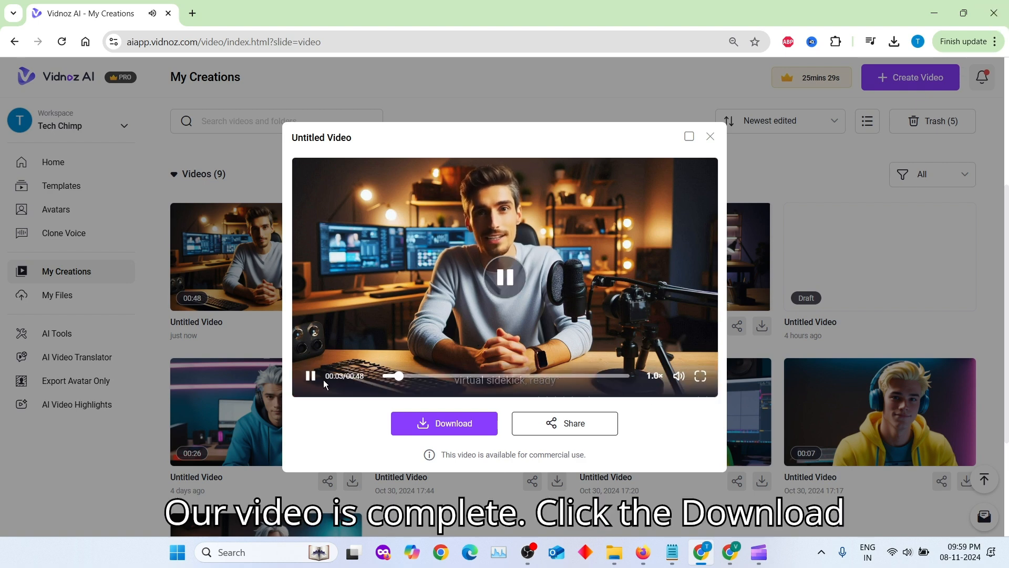
{"action": "left_click", "coordinate": [423, 424]}
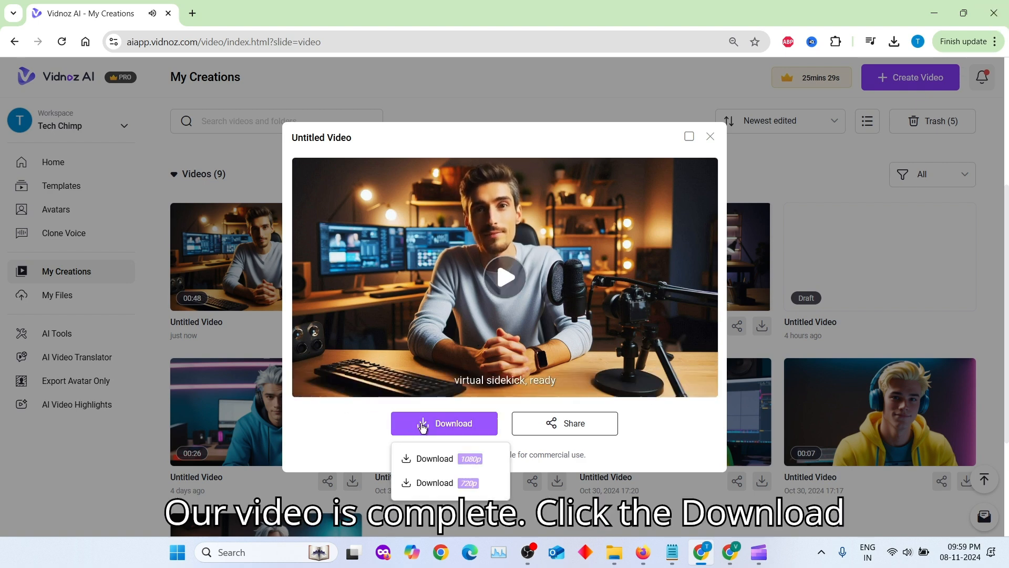
{"action": "left_click", "coordinate": [481, 460]}
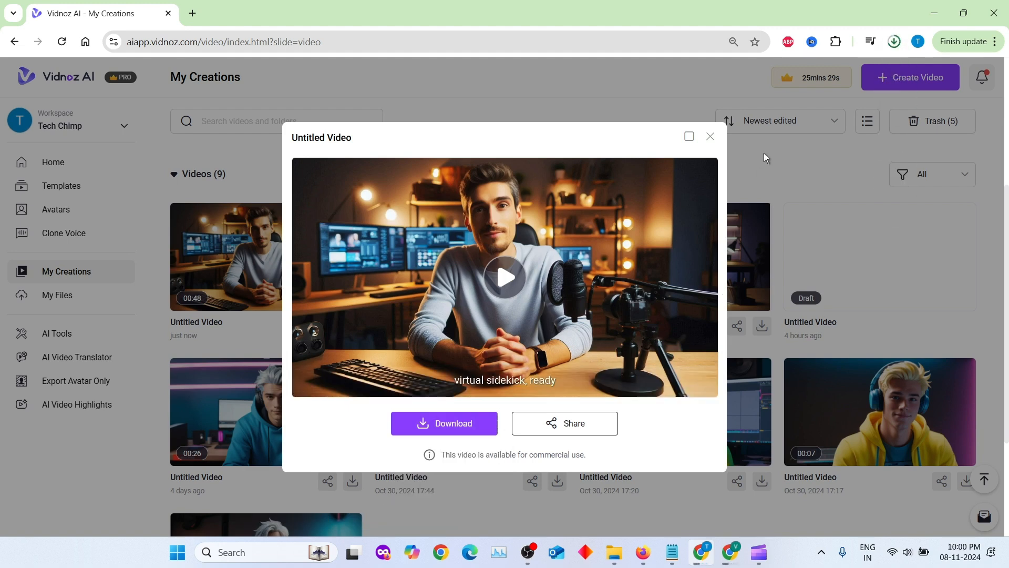
- Open the newly downloaded Untitled Video.mp4 from the browser's recent downloads to play it back
{"action": "left_click", "coordinate": [894, 42]}
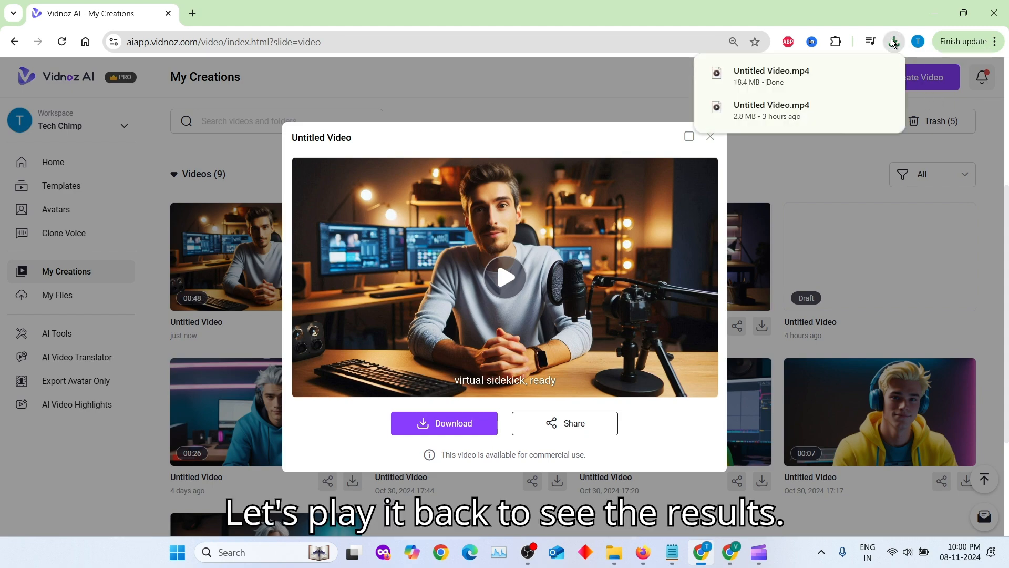
{"action": "left_click", "coordinate": [803, 76]}
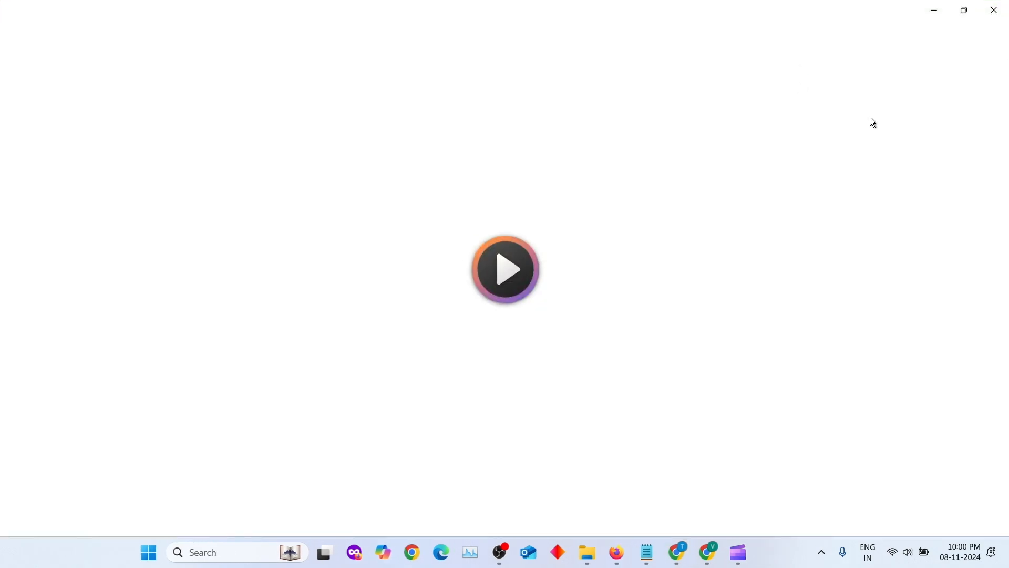